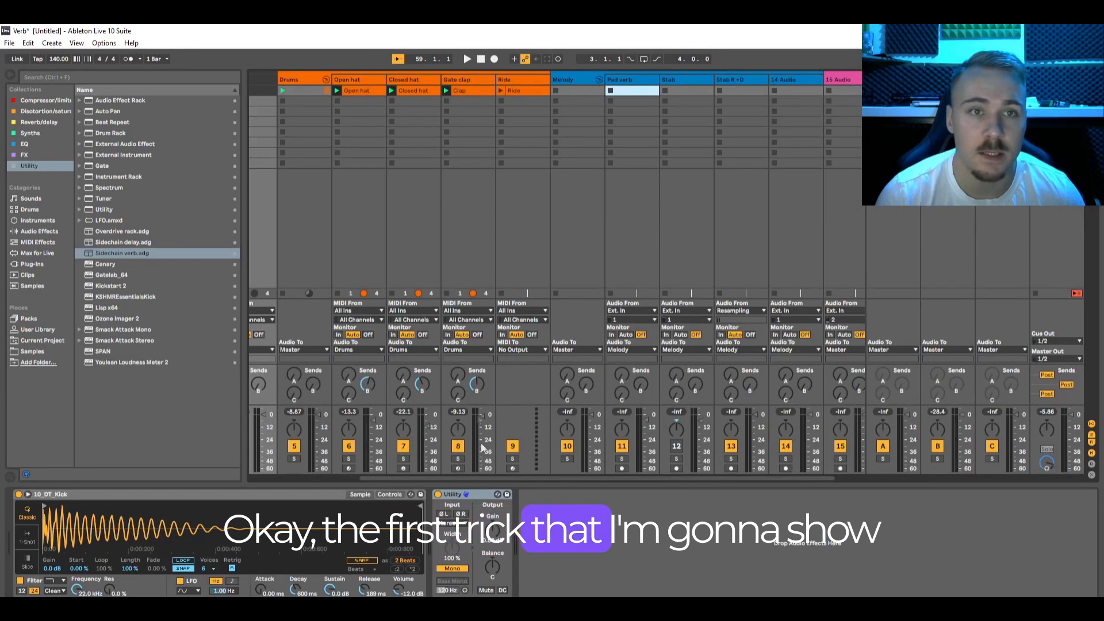
Insert an audio track after the Kick track, taking its audio from Kick, Post FX, with monitoring set to In
{"action": "left_click_drag", "start_coordinate": [512, 479], "coordinate": [399, 478]}
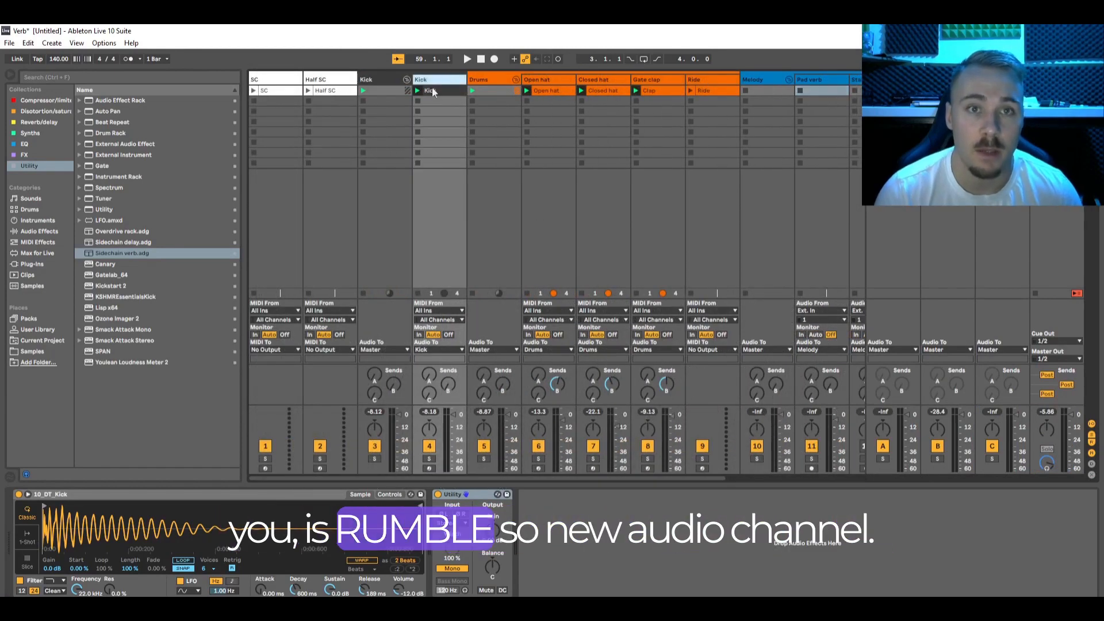
{"action": "key", "text": "ctrl+t"}
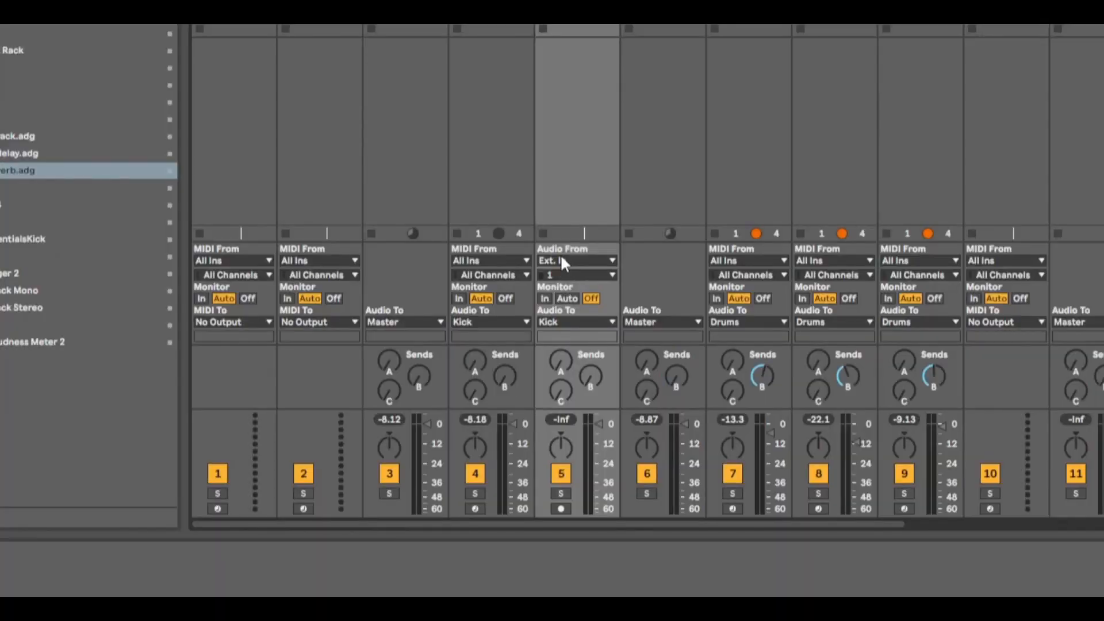
{"action": "left_click", "coordinate": [483, 310]}
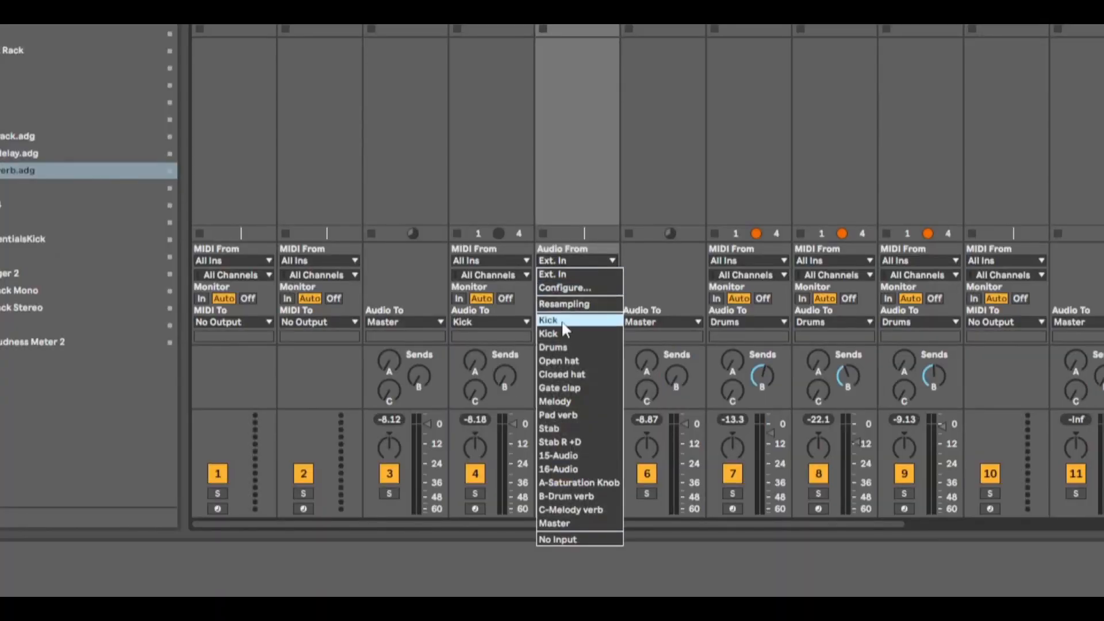
{"action": "left_click", "coordinate": [483, 350]}
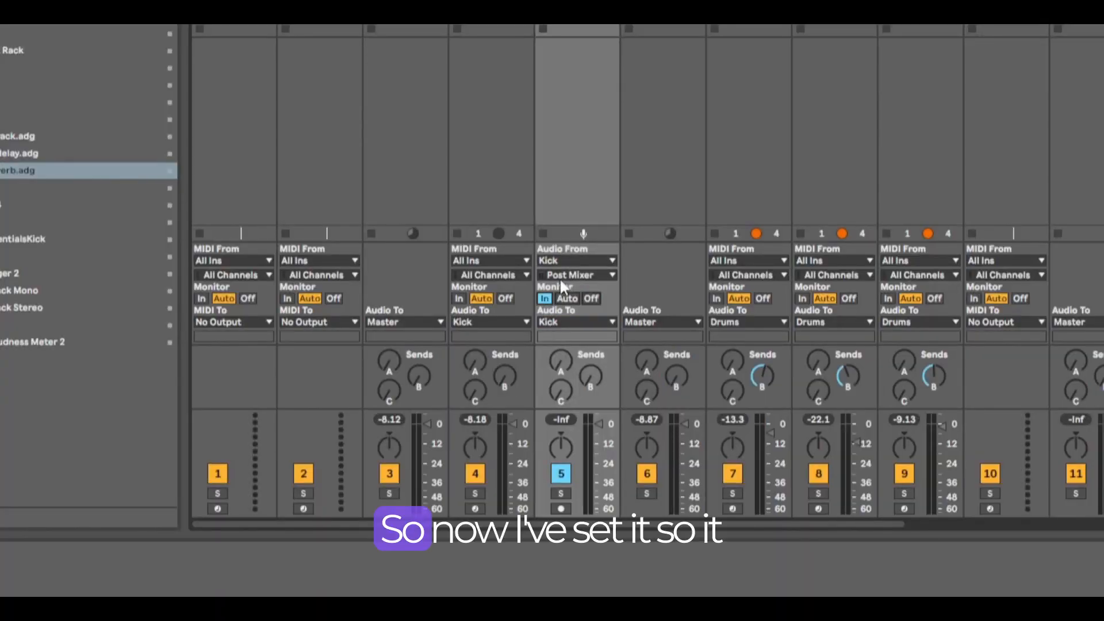
{"action": "left_click", "coordinate": [560, 278]}
{"action": "left_click", "coordinate": [563, 300]}
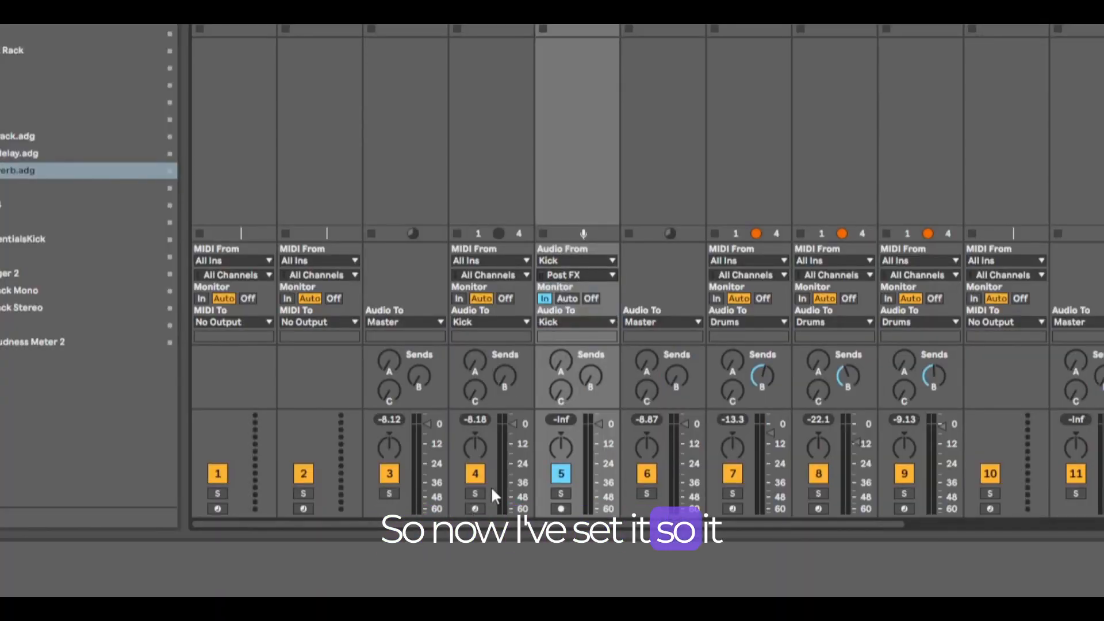
{"action": "left_click", "coordinate": [474, 493]}
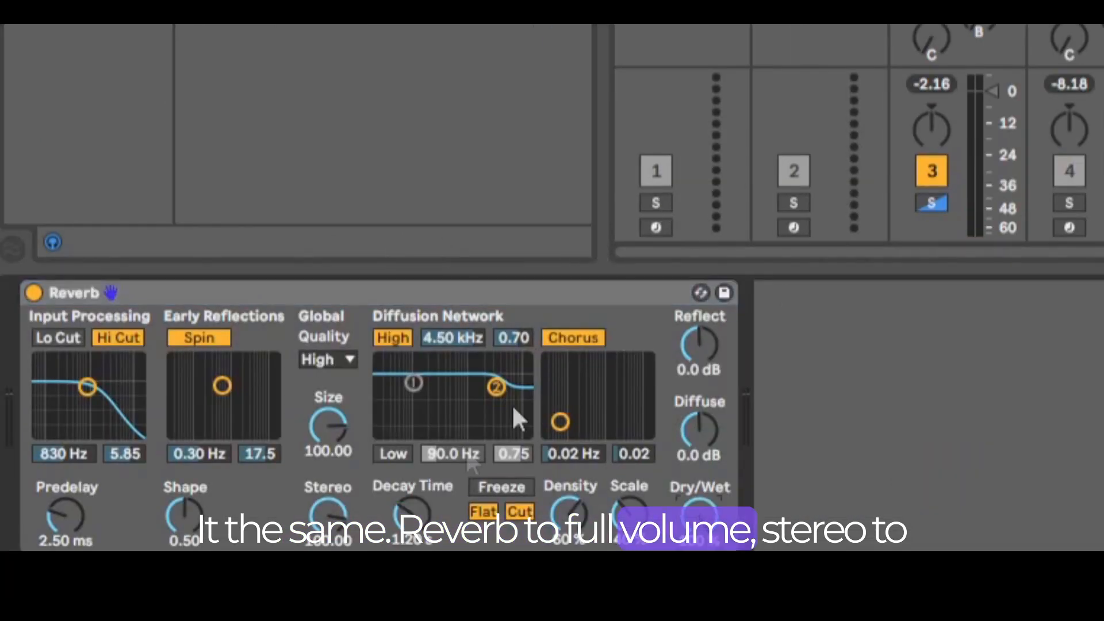
Shape the rumble reverb with a 508 Hz input filter, Shape 0.75, Spin off, Size 0.72 and a 250 Hz diffusion high filter
{"action": "left_click_drag", "start_coordinate": [92, 408], "coordinate": [98, 430]}
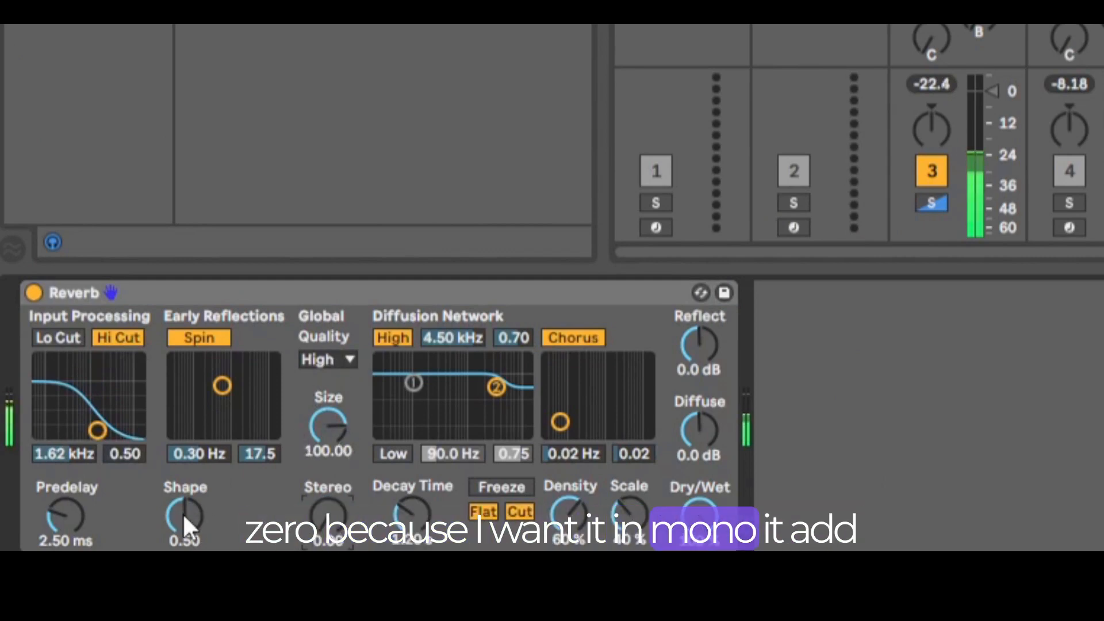
{"action": "left_click_drag", "start_coordinate": [182, 512], "coordinate": [182, 495]}
{"action": "left_click", "coordinate": [198, 337]}
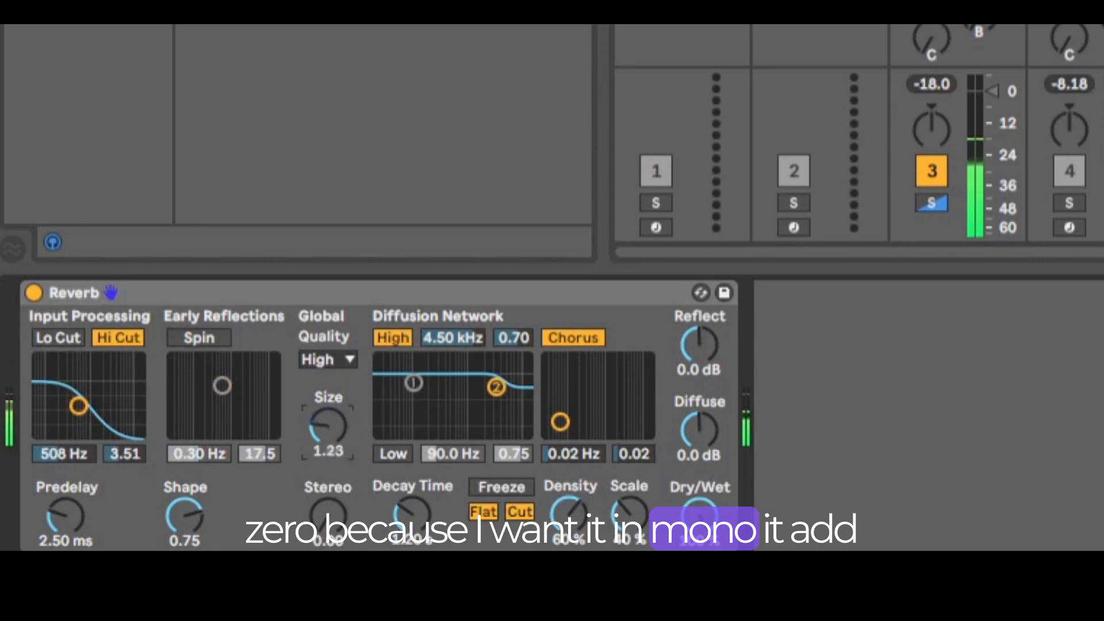
{"action": "left_click_drag", "start_coordinate": [336, 423], "coordinate": [336, 448]}
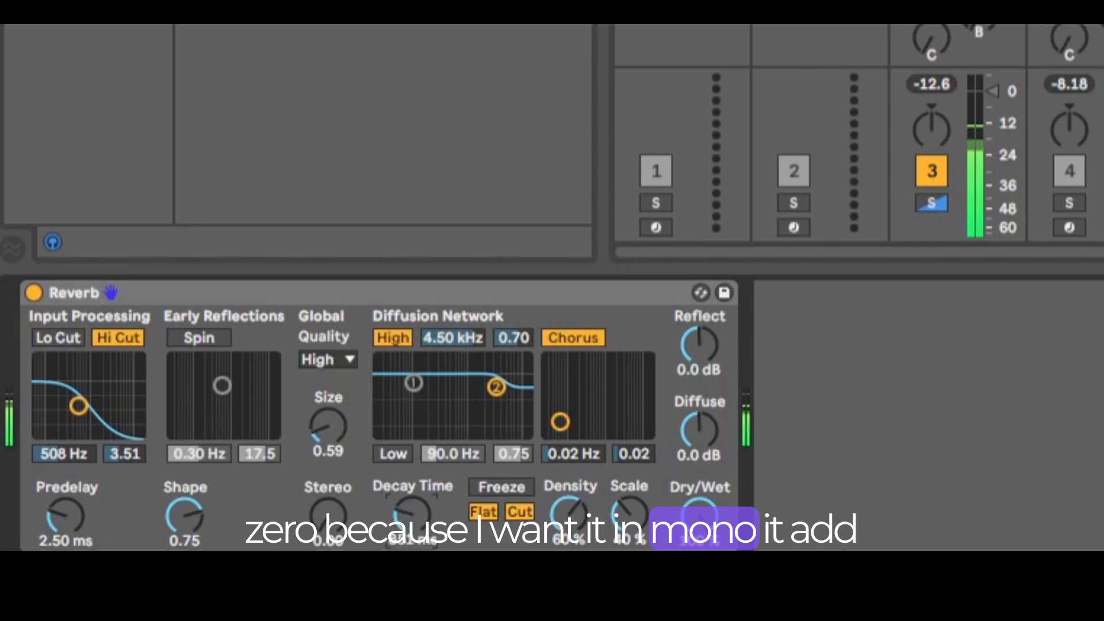
{"action": "left_click_drag", "start_coordinate": [492, 393], "coordinate": [459, 430]}
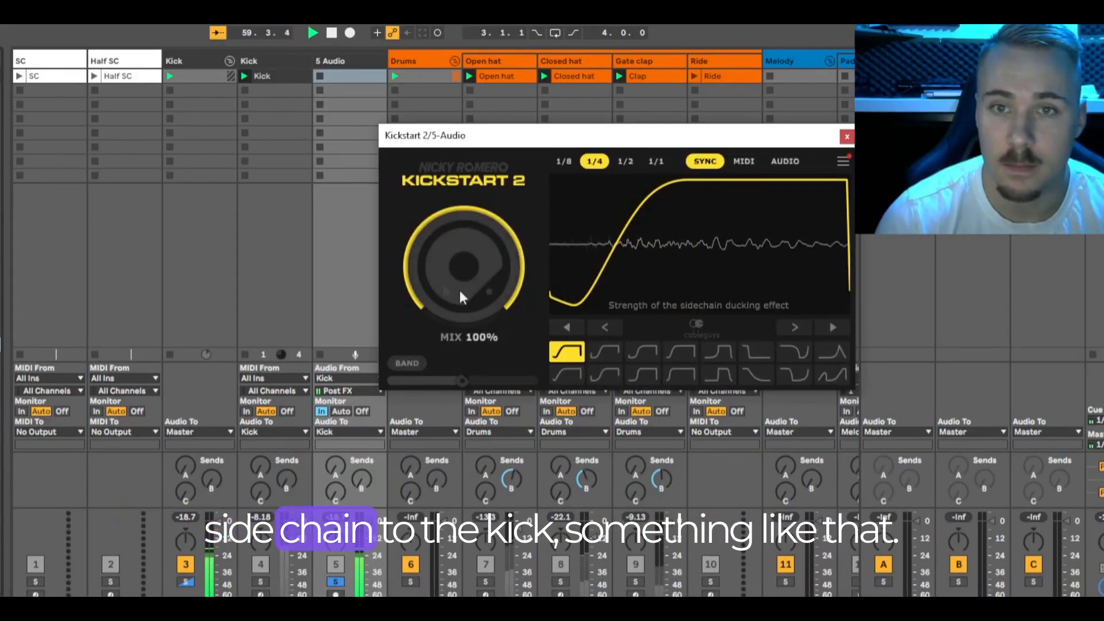
Adjust the ducking mix of Kickstart 2 on the rumble track and choose its second curve preset
{"action": "left_click_drag", "start_coordinate": [460, 289], "coordinate": [446, 291]}
{"action": "left_click", "coordinate": [604, 351]}
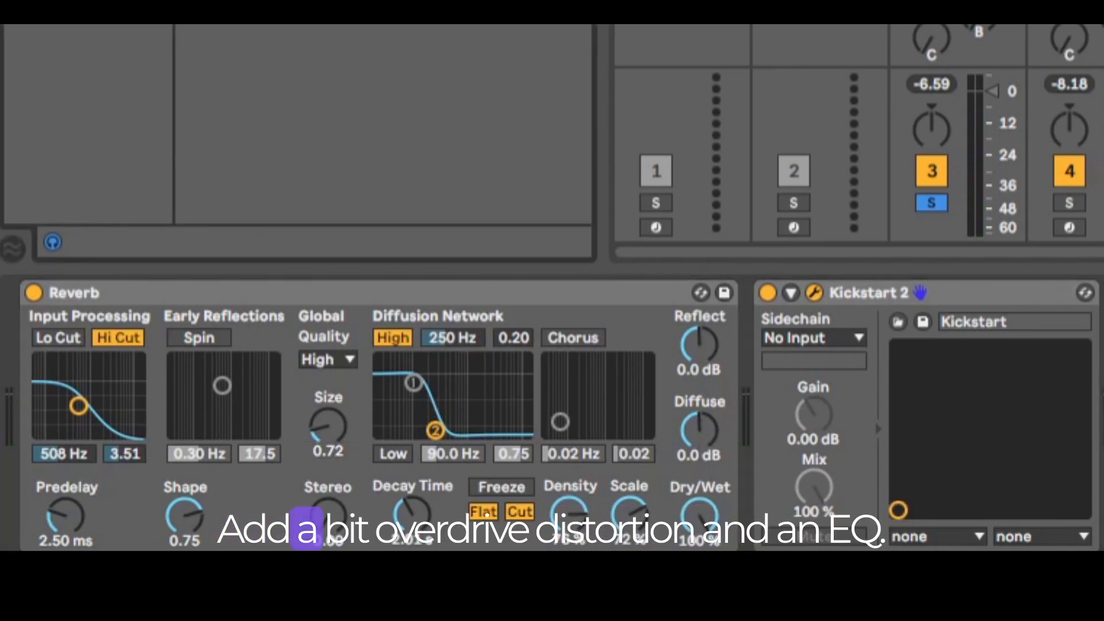
Tune the rumble's Overdrive with its band at 300 Hz, and lower the frequency of the EQ Eight low cut
{"action": "left_click_drag", "start_coordinate": [899, 521], "coordinate": [898, 445]}
{"action": "mouse_move", "coordinate": [853, 381]}
{"action": "left_mouse_down"}
{"action": "mouse_move", "coordinate": [832, 360]}
{"action": "mouse_move", "coordinate": [837, 367]}
{"action": "left_mouse_up"}
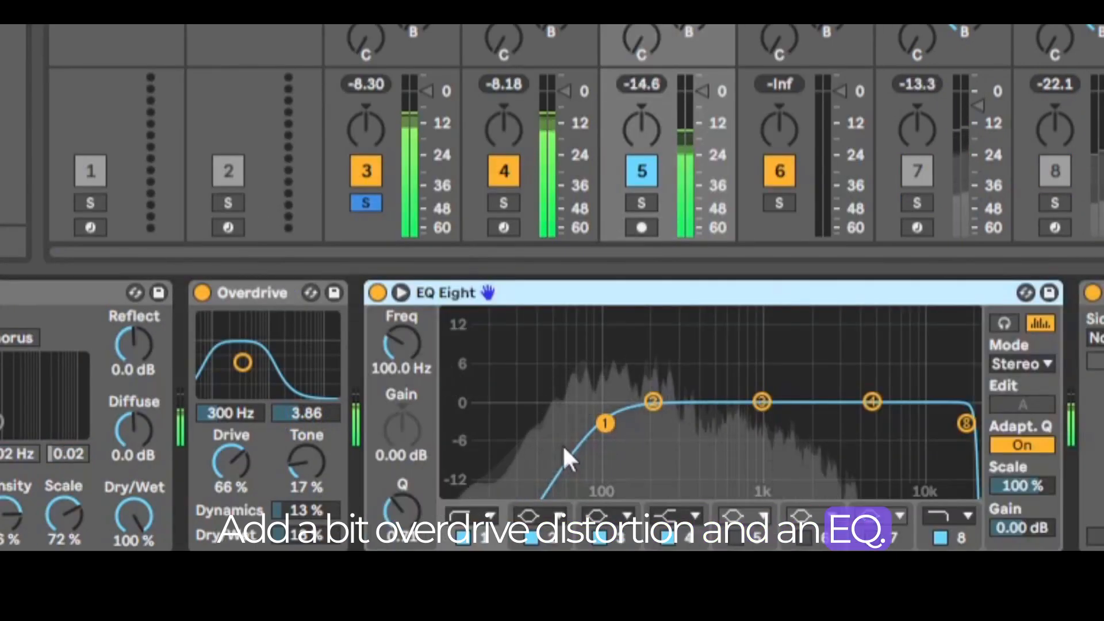
{"action": "left_click_drag", "start_coordinate": [602, 424], "coordinate": [564, 421]}
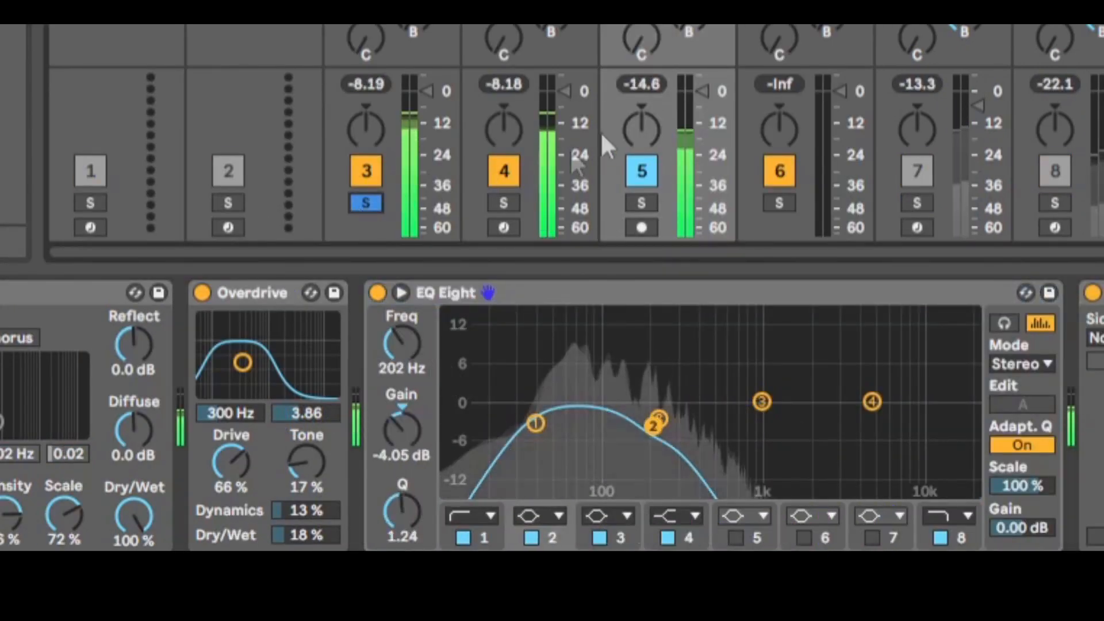
Lower the rumble track's volume slightly and toggle the track on and off to compare the kick with and without it
{"action": "left_click_drag", "start_coordinate": [702, 91], "coordinate": [703, 102]}
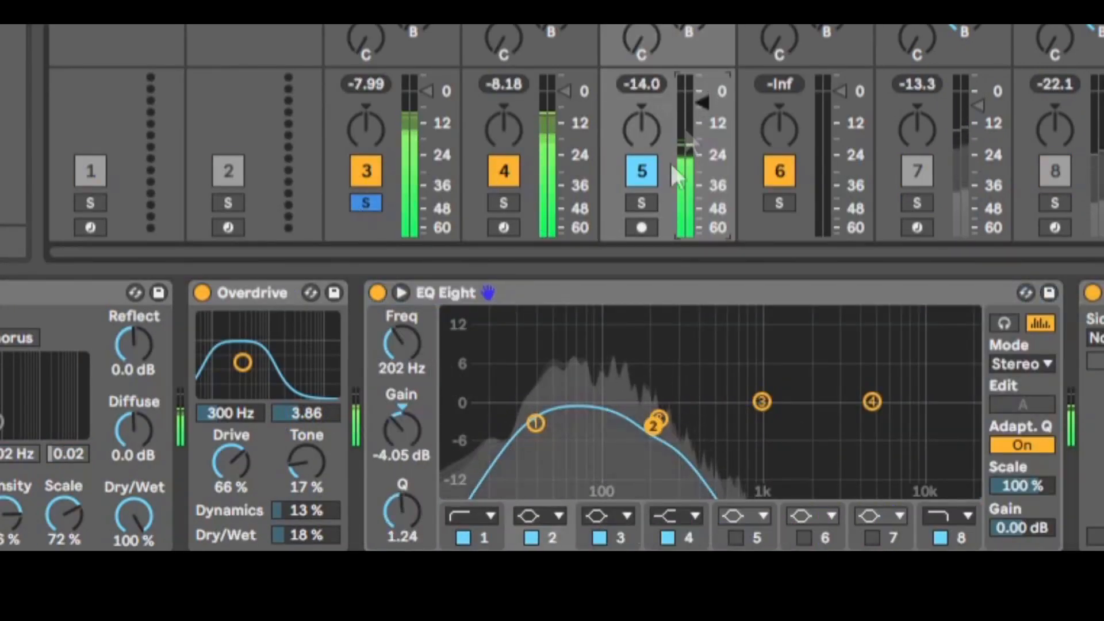
{"action": "left_click", "coordinate": [637, 176]}
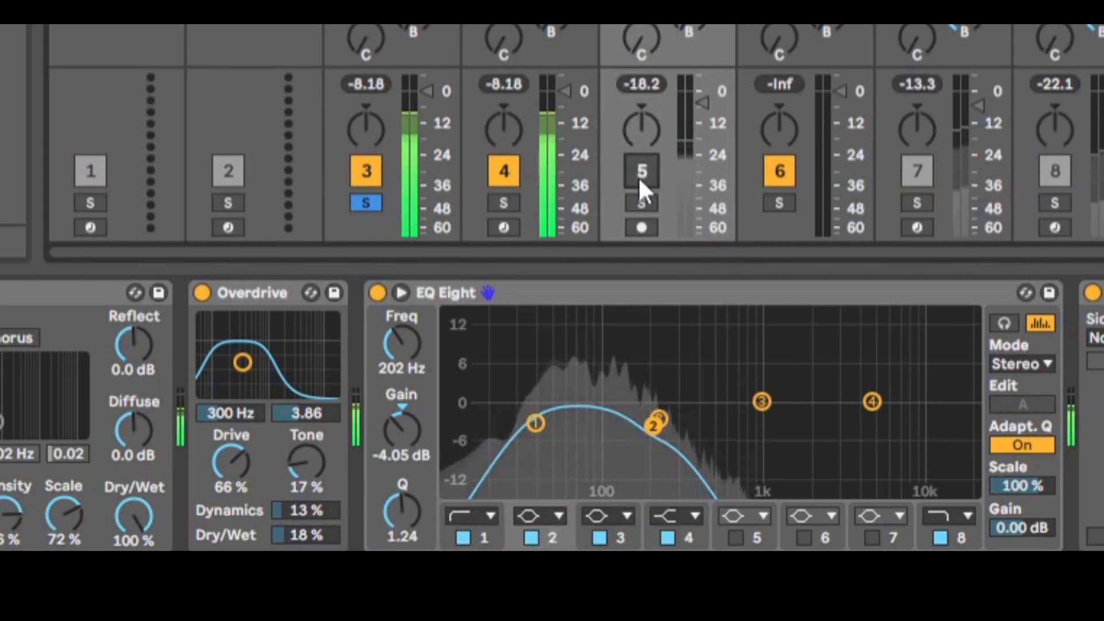
{"action": "left_click", "coordinate": [638, 176]}
{"action": "left_click", "coordinate": [637, 176]}
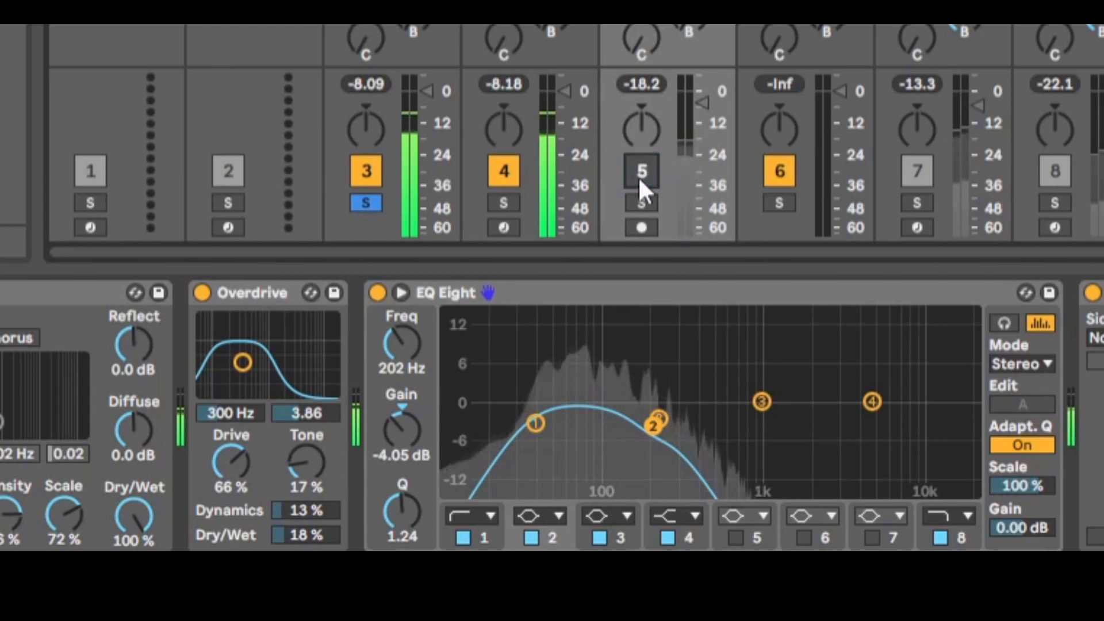
{"action": "left_click", "coordinate": [637, 176]}
{"action": "left_click", "coordinate": [637, 176]}
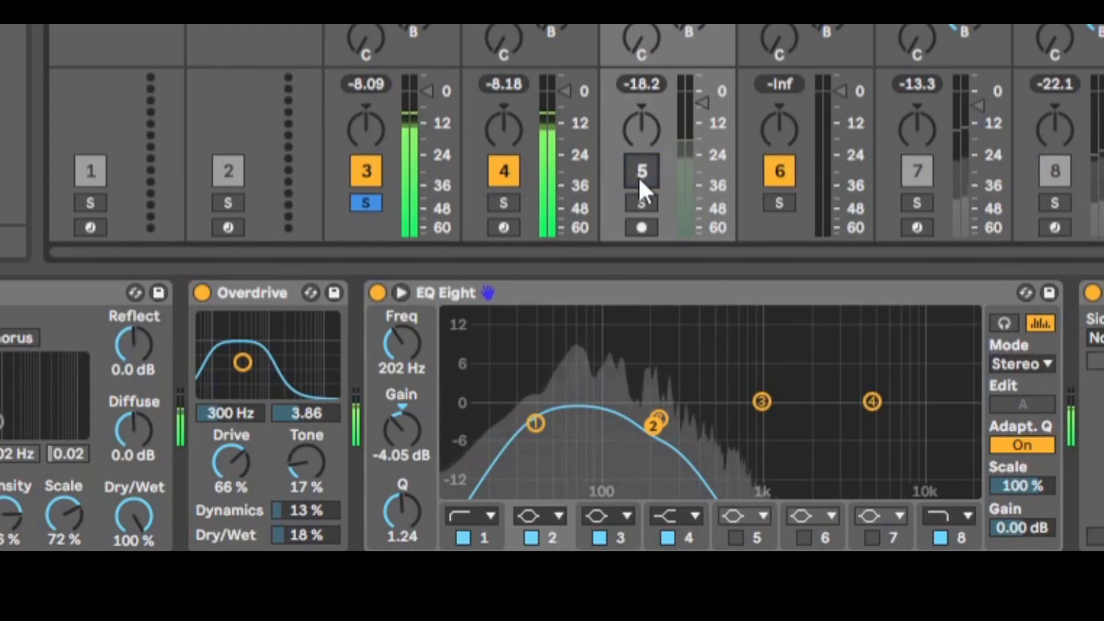
Group the clap track's Reverb into an Audio Effect Rack and show the rack's chain list
{"action": "scroll", "coordinate": [744, 249], "scroll_direction": "right", "scroll_amount": 10}
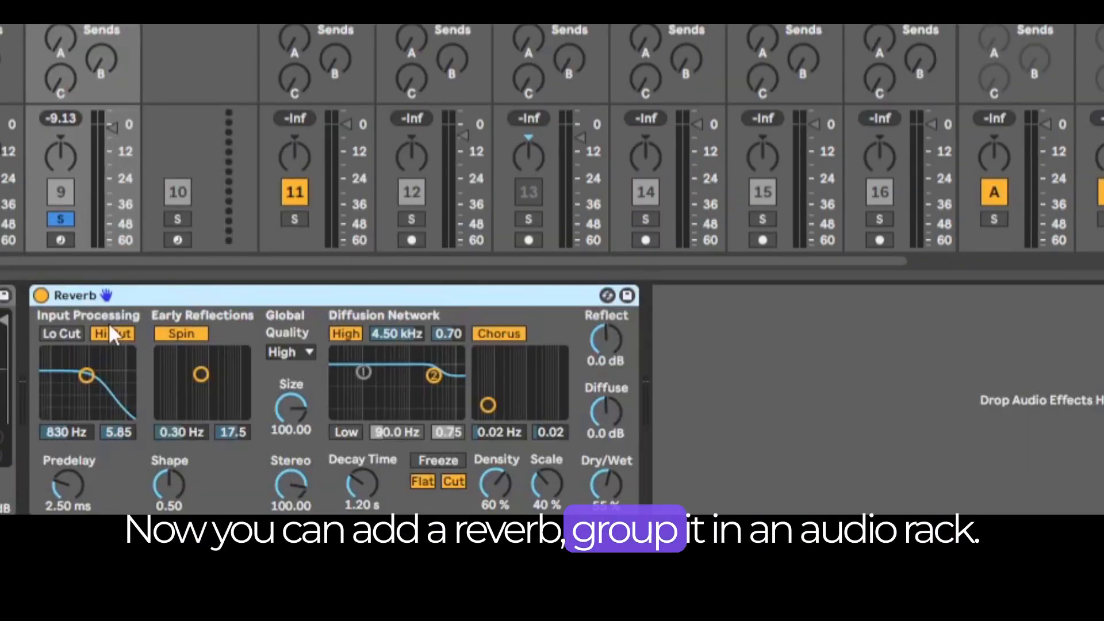
{"action": "key", "text": "ctrl+g"}
{"action": "left_click", "coordinate": [48, 339]}
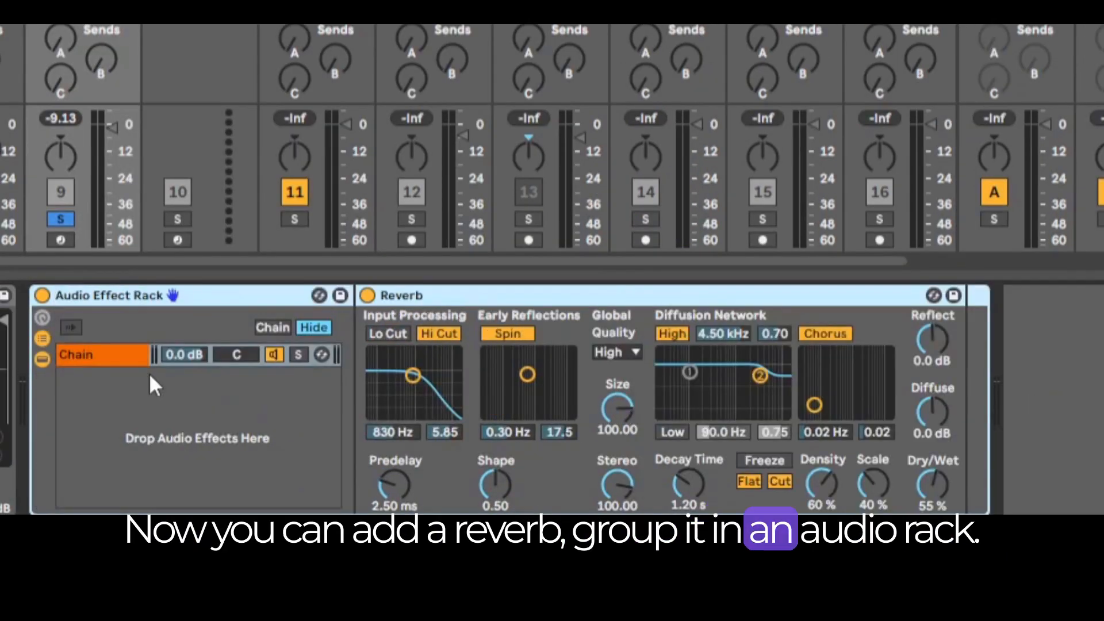
Create a second chain in the rack and name the reverb chain Wet and the empty one Dry
{"action": "right_click", "coordinate": [150, 374]}
{"action": "left_click", "coordinate": [155, 388]}
{"action": "key", "text": "ctrl+r"}
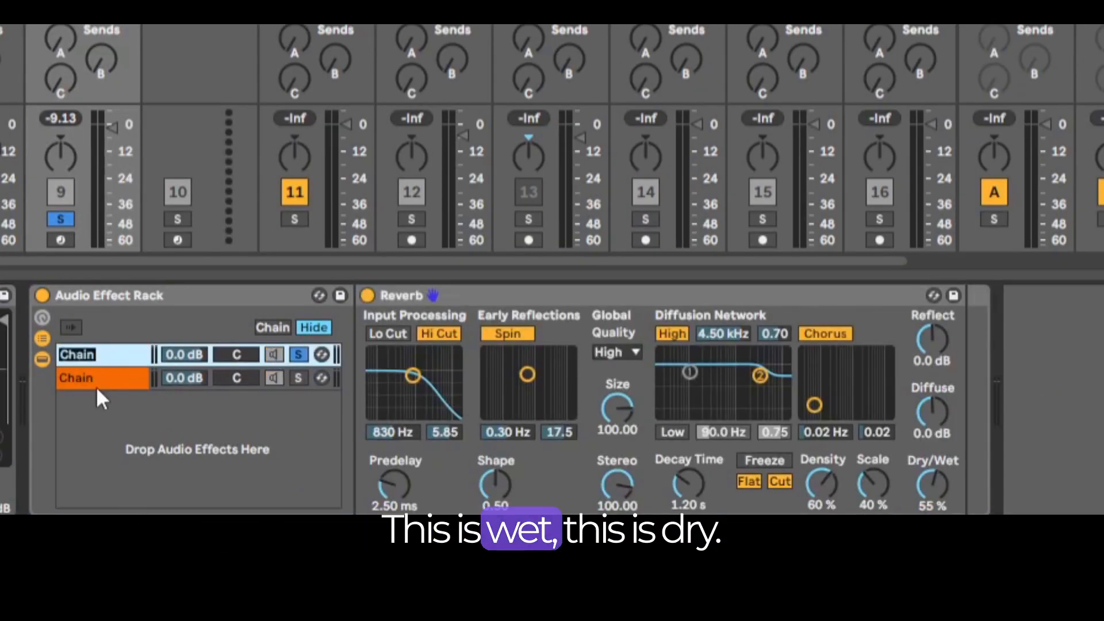
{"action": "type", "text": "Wet"}
{"action": "key", "text": "Tab"}
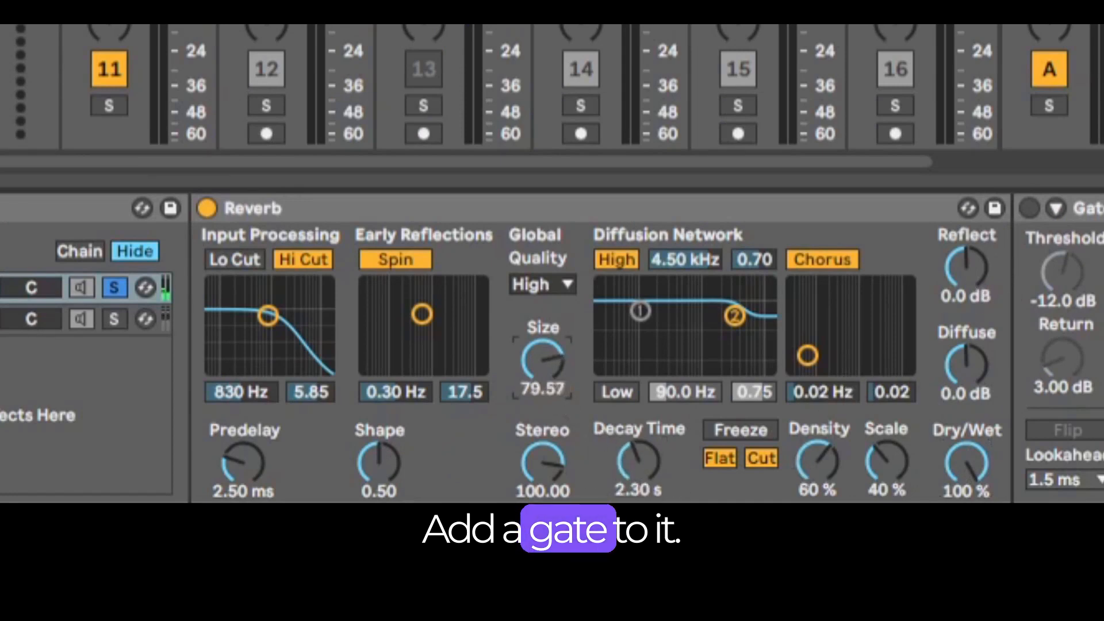
Shape the wet reverb with a 94.6 Hz diffusion low filter, a 1.36 kHz input filter, and Spin and Chorus off
{"action": "left_click", "coordinate": [617, 393]}
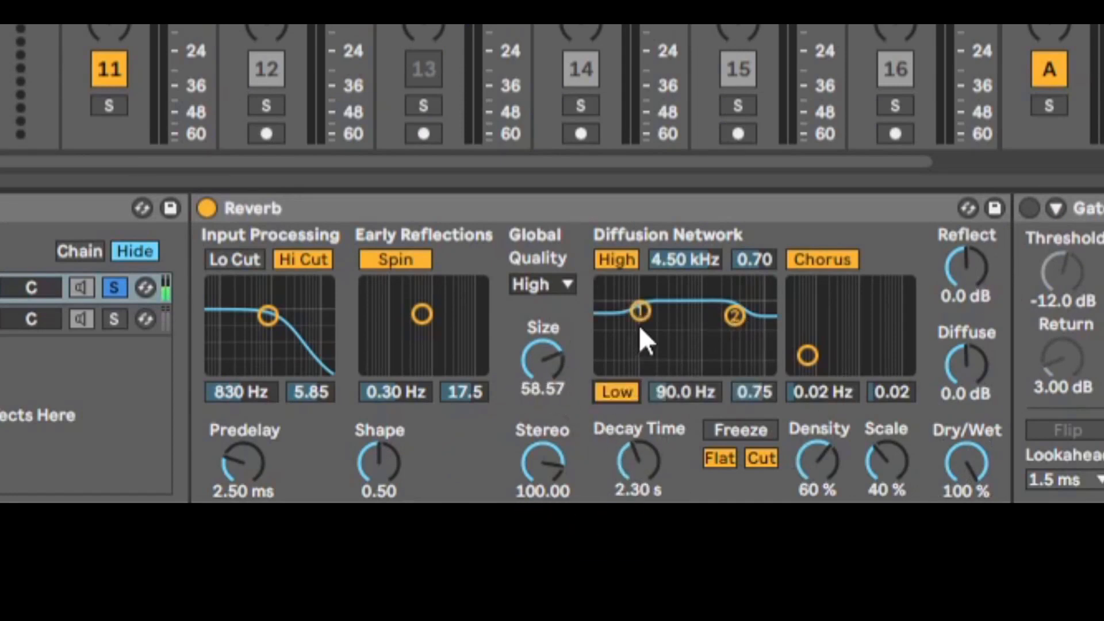
{"action": "left_click_drag", "start_coordinate": [648, 323], "coordinate": [645, 376]}
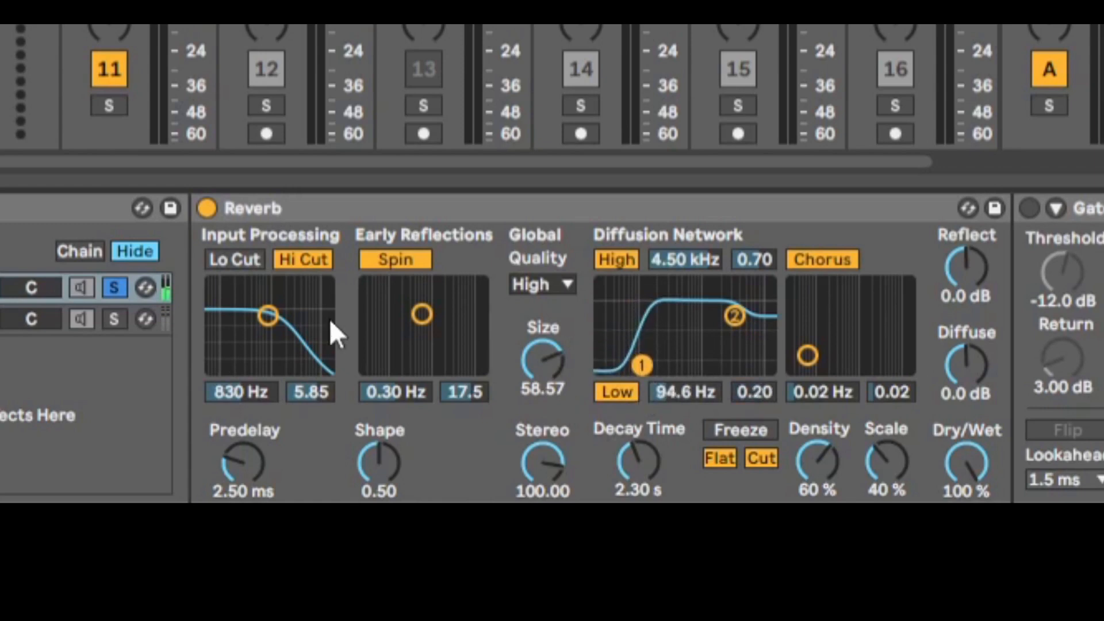
{"action": "left_click_drag", "start_coordinate": [267, 319], "coordinate": [272, 305]}
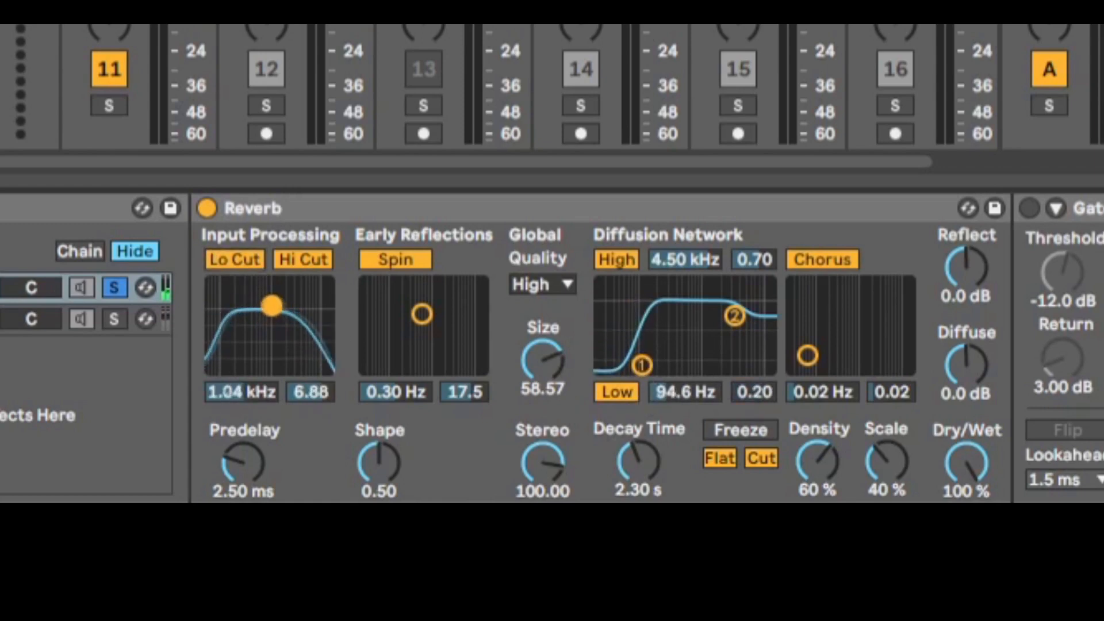
{"action": "left_click", "coordinate": [395, 259]}
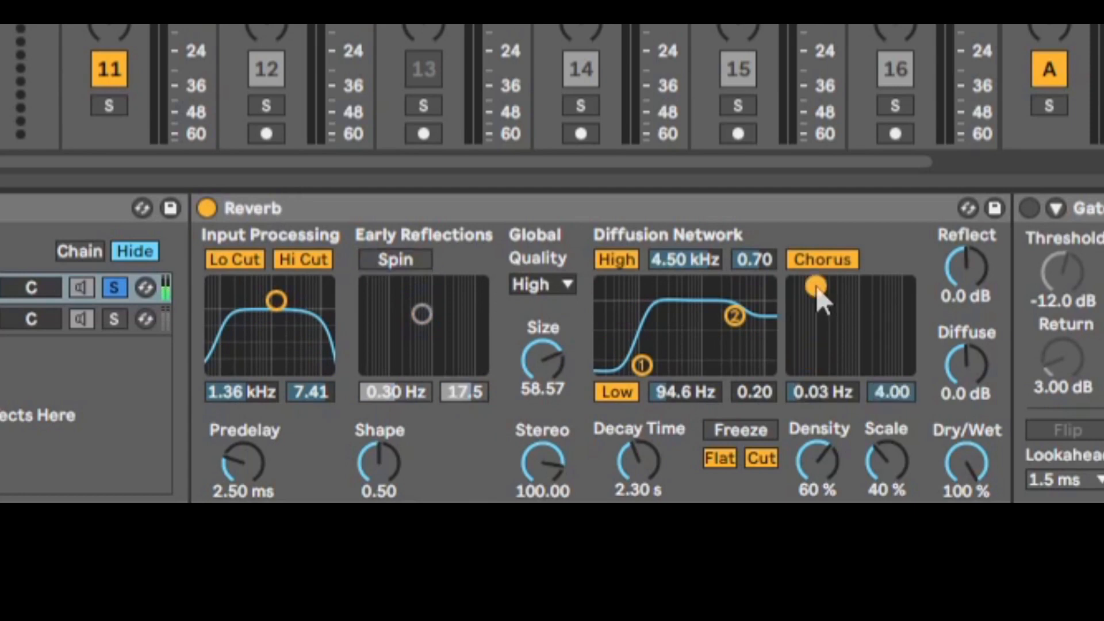
{"action": "left_click", "coordinate": [822, 259]}
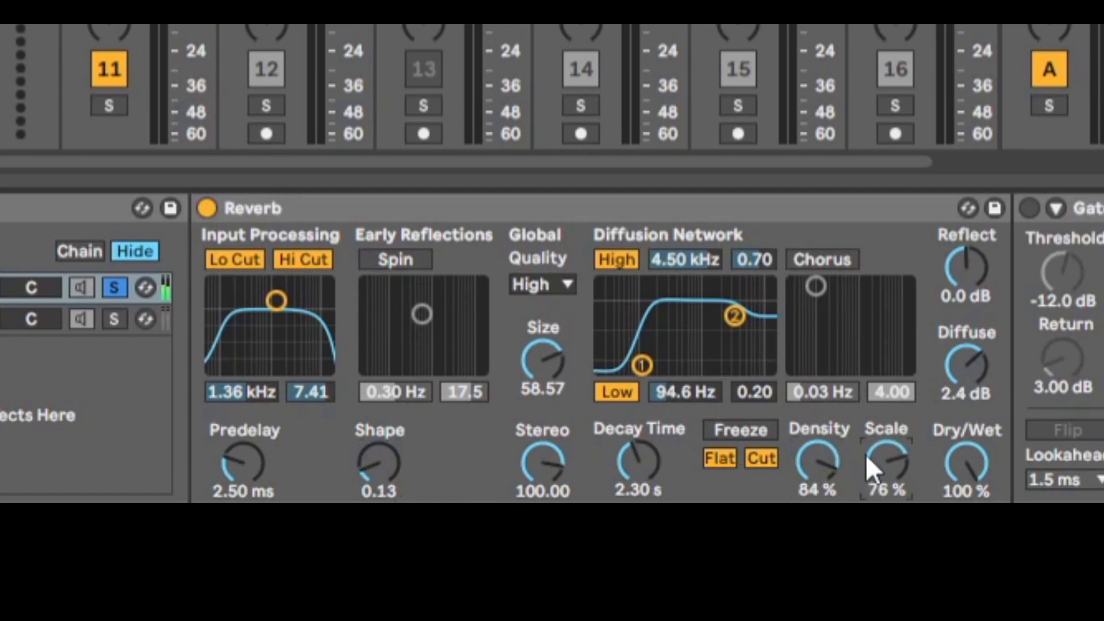
Enable the Gate after the clap reverb and set its threshold to -35.6 dB and release to about 96.5 ms
{"action": "left_click", "coordinate": [1029, 219]}
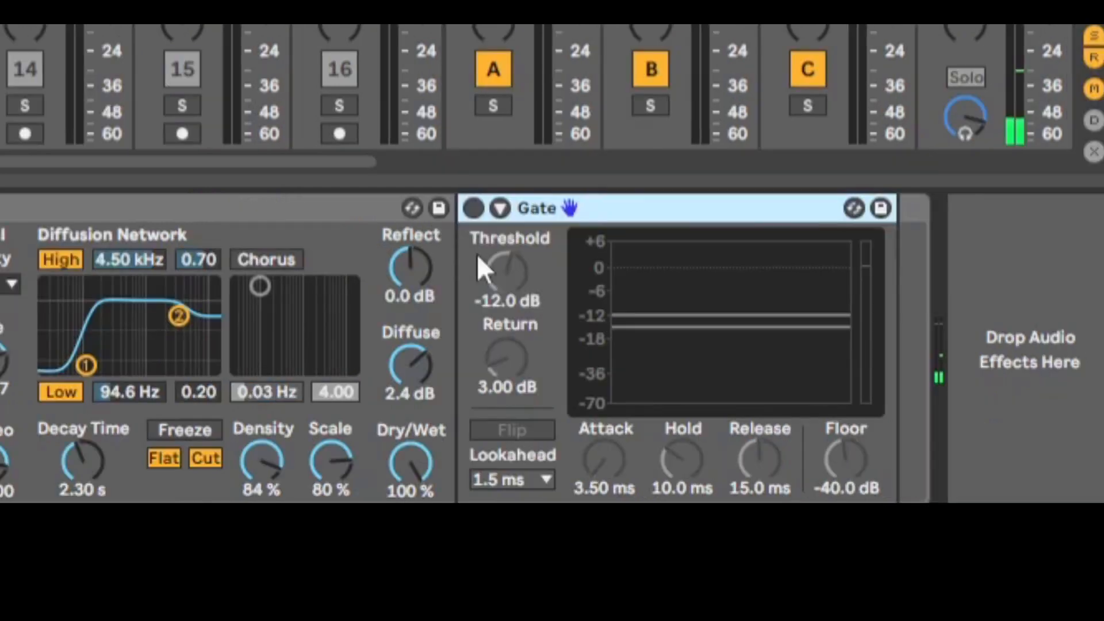
{"action": "left_click", "coordinate": [1029, 208]}
{"action": "left_click_drag", "start_coordinate": [509, 278], "coordinate": [508, 322]}
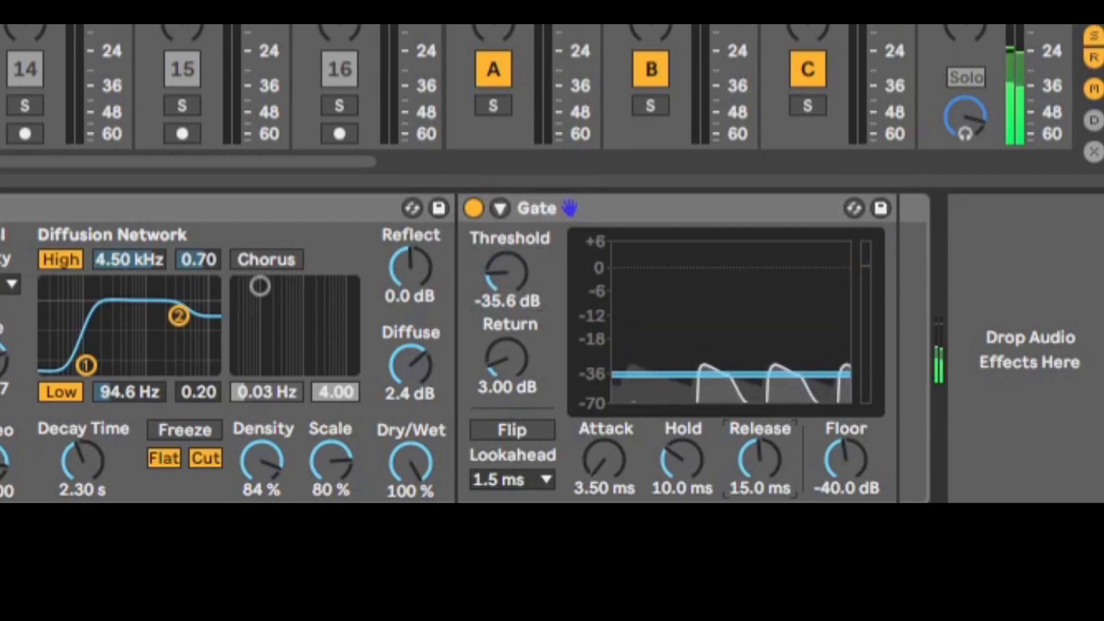
{"action": "left_click_drag", "start_coordinate": [761, 458], "coordinate": [760, 424]}
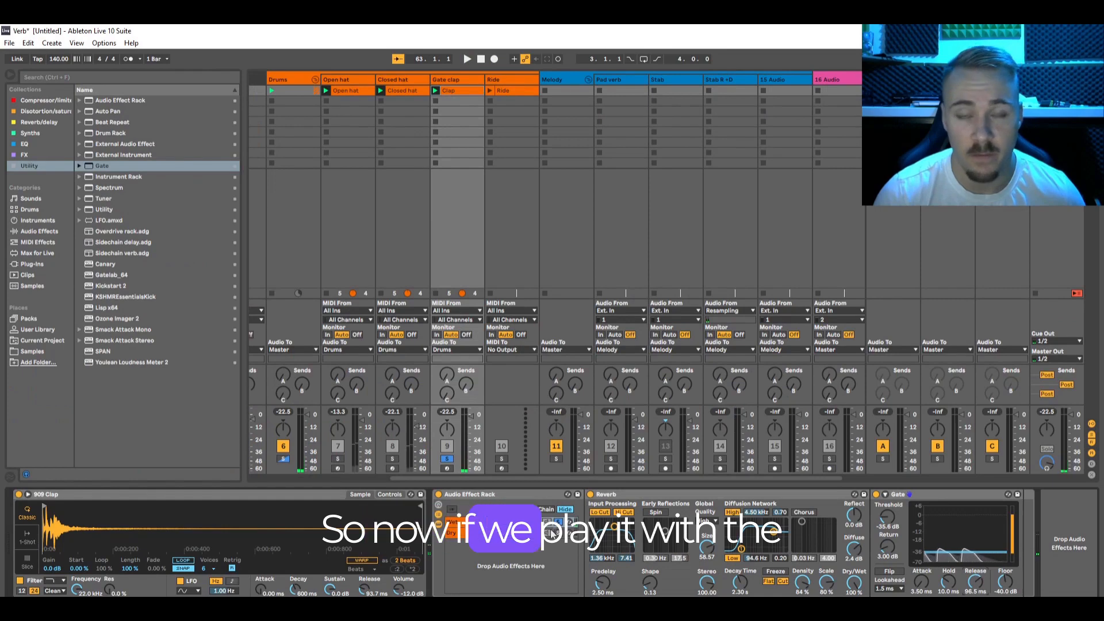
Play the clap while toggling the rack's Wet and Dry chains to compare the sample without and with the gated reverb
{"action": "left_click", "coordinate": [557, 533]}
{"action": "key", "text": "space"}
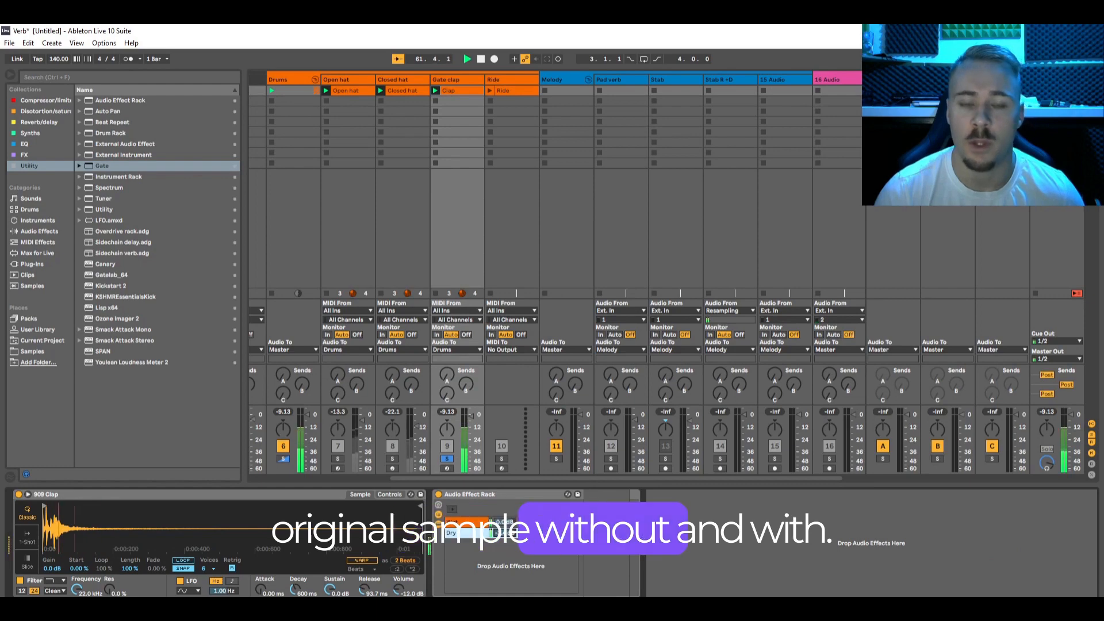
{"action": "left_click", "coordinate": [546, 523]}
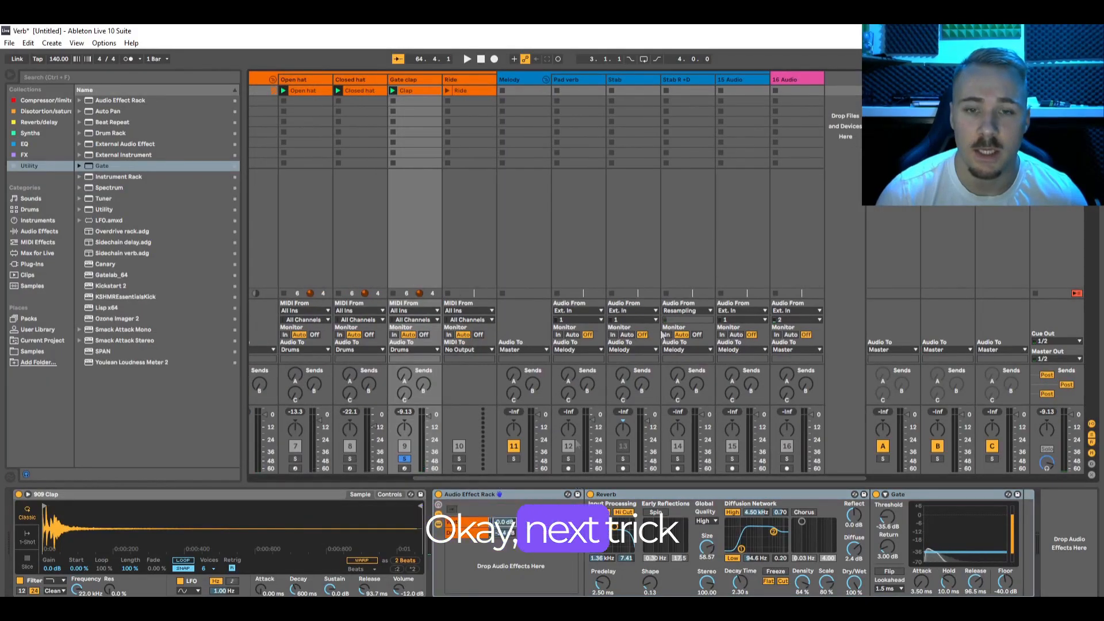
Switch to the Arrangement View and set the new Reverb's Dry/Wet to 86 % and Decay Time to 6.83 s
{"action": "key", "text": "Tab"}
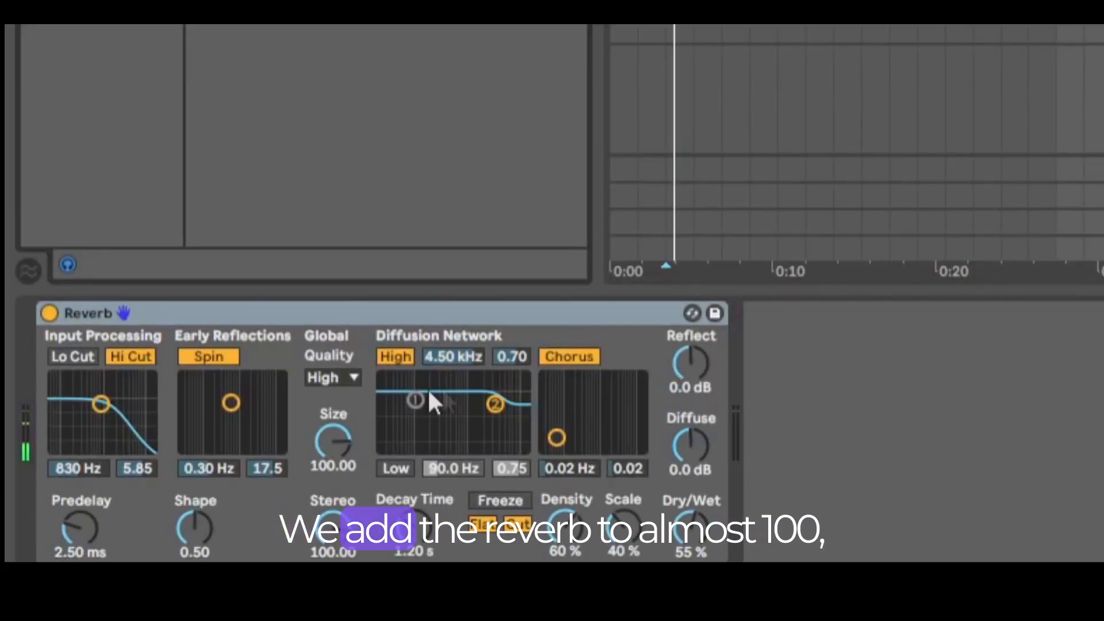
{"action": "left_click_drag", "start_coordinate": [693, 526], "coordinate": [693, 493]}
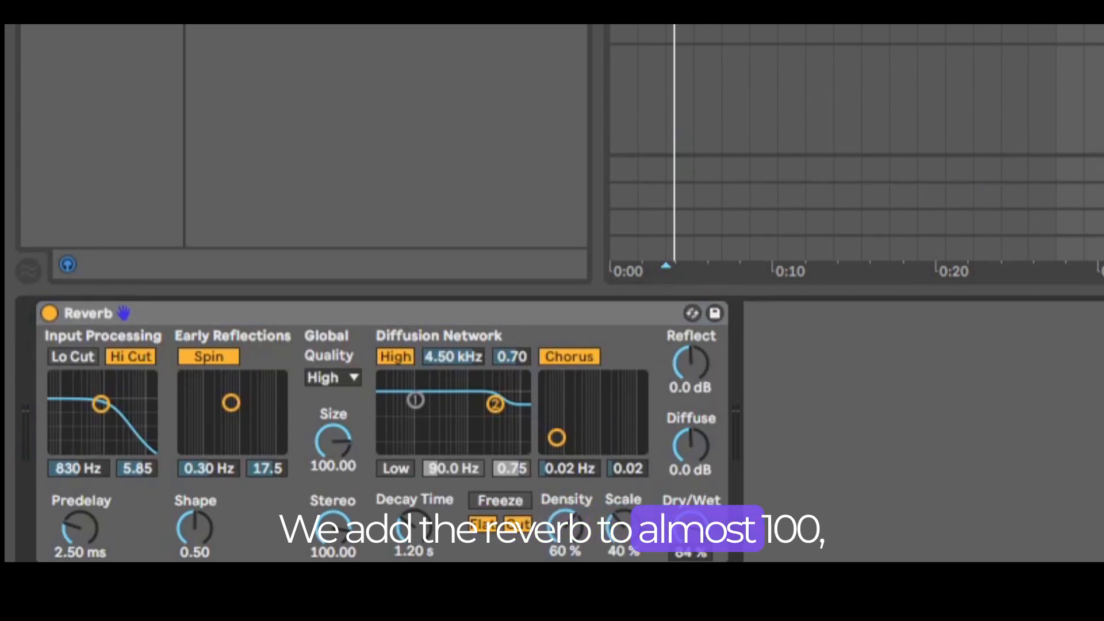
{"action": "left_click_drag", "start_coordinate": [687, 550], "coordinate": [687, 547]}
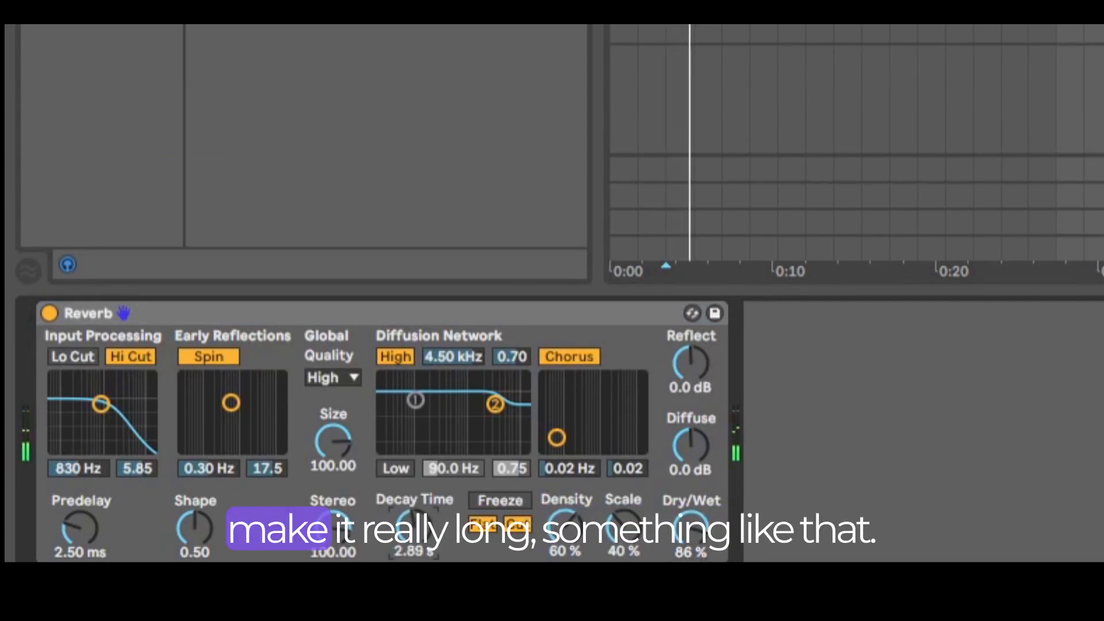
{"action": "left_click_drag", "start_coordinate": [414, 528], "coordinate": [414, 494]}
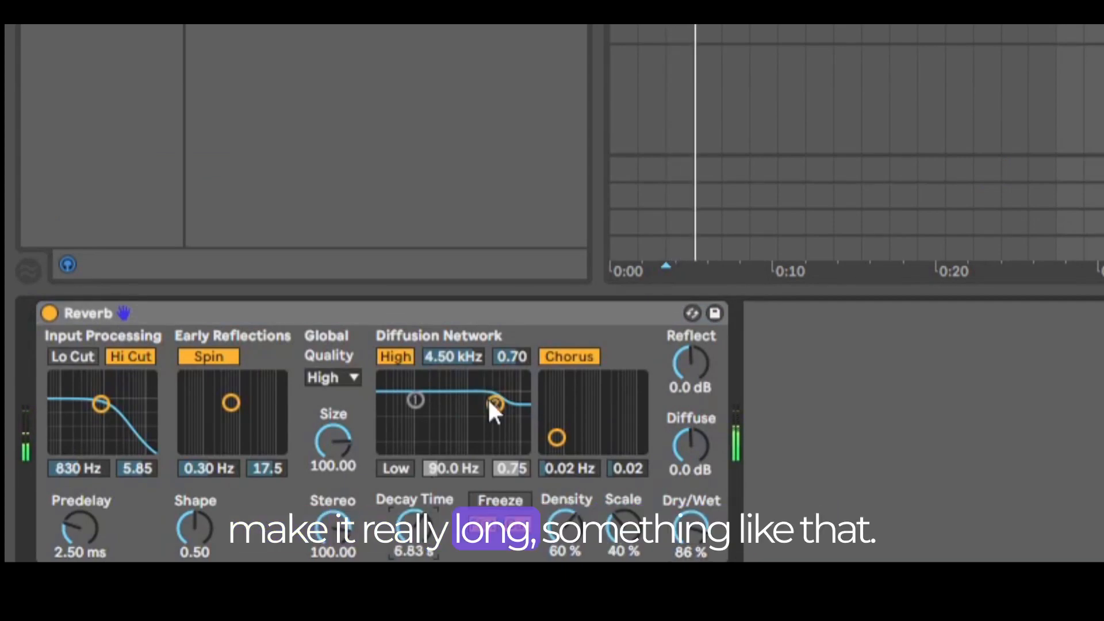
Set the Reverb's diffusion high filter to 5.75 kHz and 0.53, enable its low filter at 77.2 Hz and 0.20, and set Size to 187.60
{"action": "left_click_drag", "start_coordinate": [492, 411], "coordinate": [500, 418]}
{"action": "left_click", "coordinate": [405, 467]}
{"action": "left_click_drag", "start_coordinate": [417, 399], "coordinate": [418, 454]}
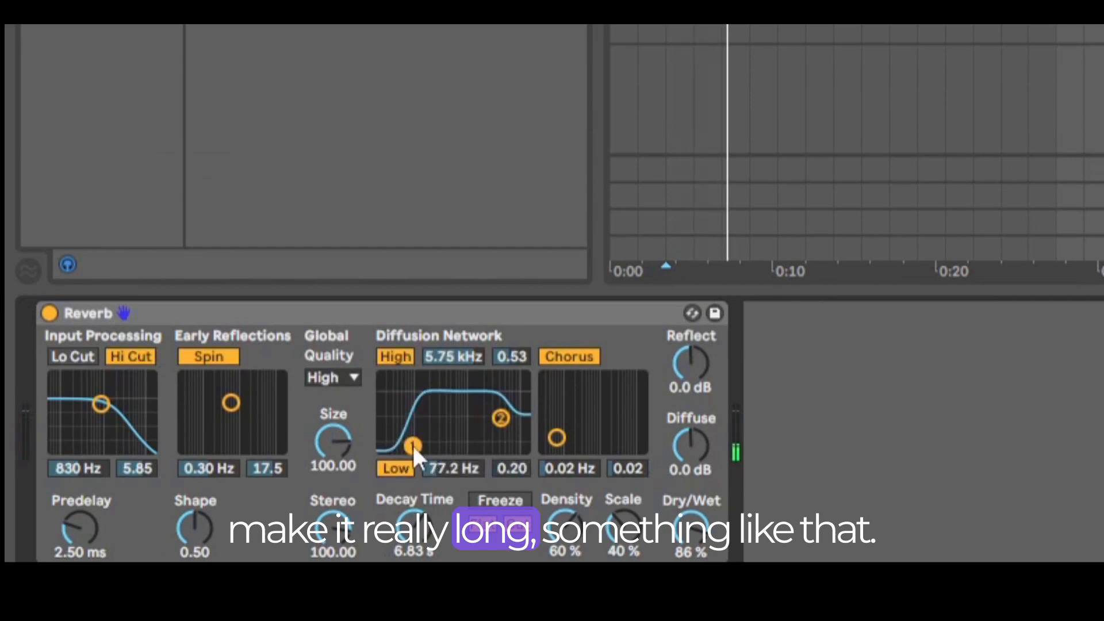
{"action": "left_click_drag", "start_coordinate": [333, 441], "coordinate": [333, 437]}
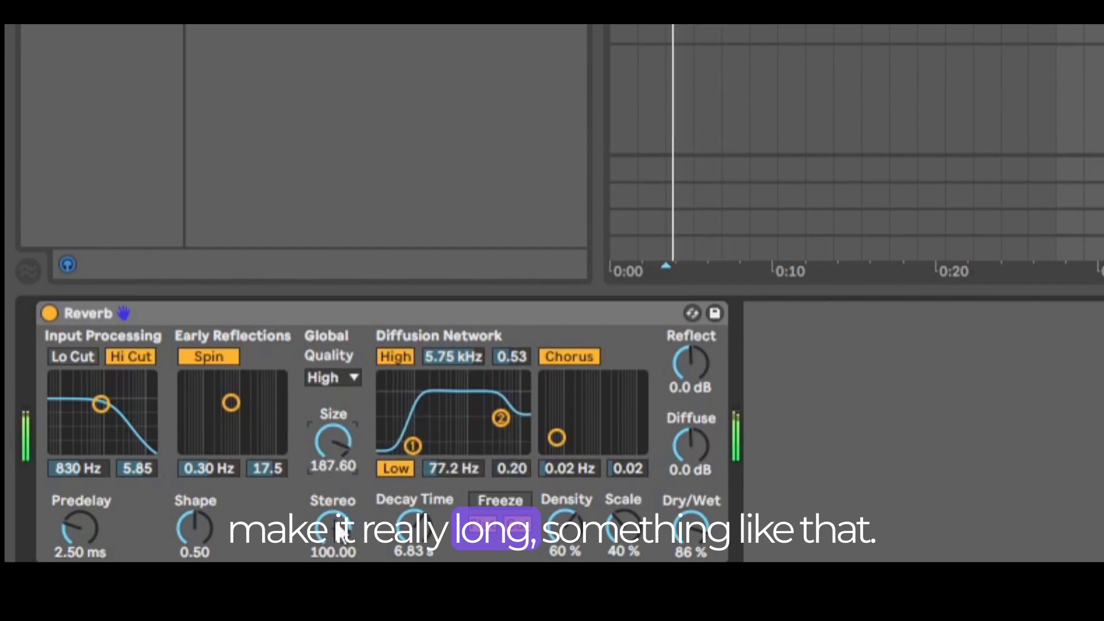
Turn Spin and Chorus off and set the Reverb's Diffuse to 1.1 dB, Scale to 82 %, Density to 68 % and Shape to 0.71
{"action": "left_click", "coordinate": [204, 358]}
{"action": "left_click", "coordinate": [566, 357]}
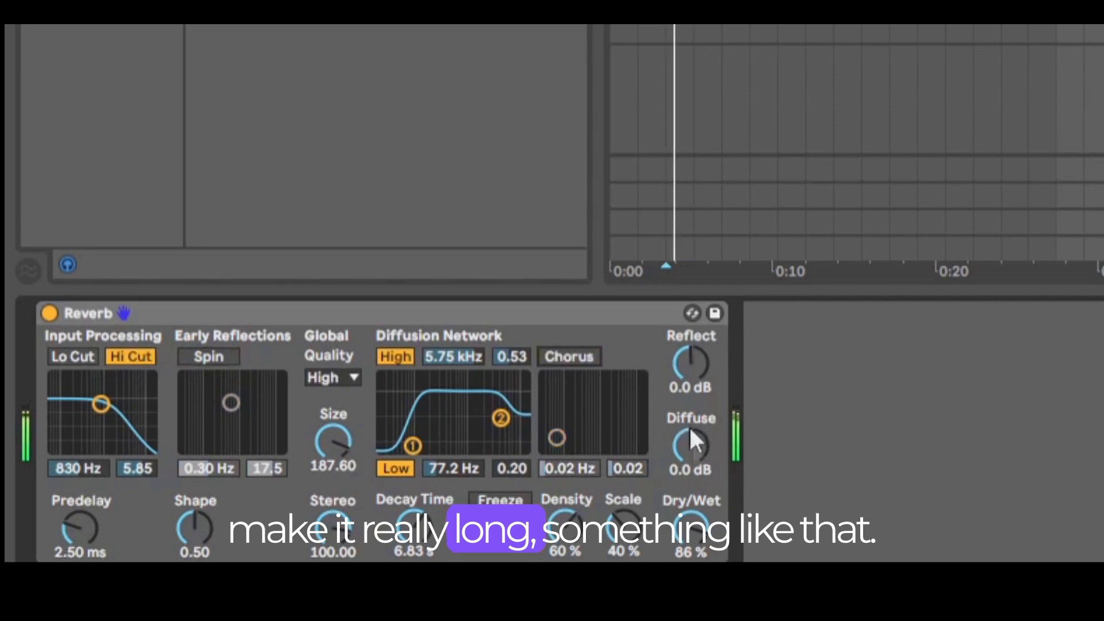
{"action": "left_click_drag", "start_coordinate": [692, 446], "coordinate": [693, 439]}
{"action": "left_click_drag", "start_coordinate": [624, 526], "coordinate": [624, 518]}
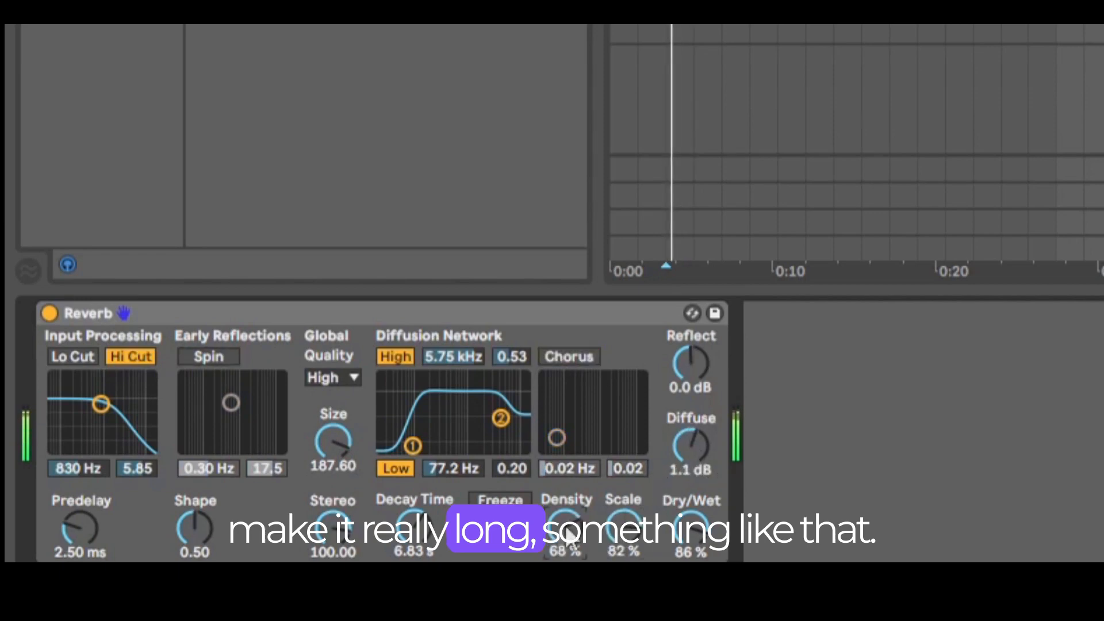
{"action": "left_click_drag", "start_coordinate": [195, 551], "coordinate": [195, 537]}
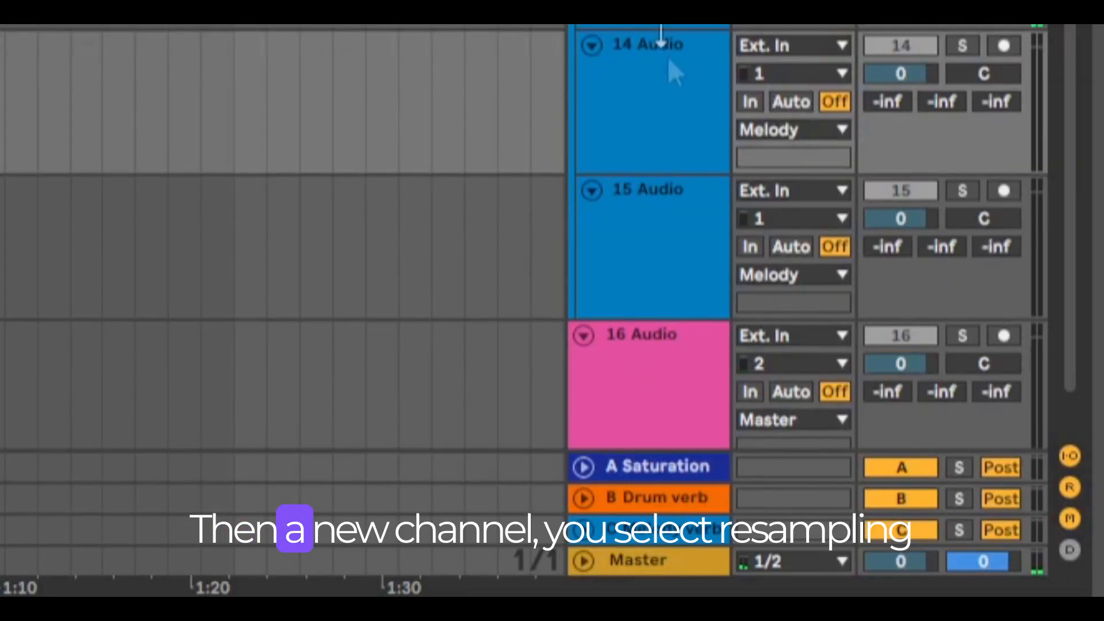
Set the 14 Audio track's input to Resampling with monitoring In, and record the stab's long reverb onto it from bar 3
{"action": "left_click", "coordinate": [793, 46]}
{"action": "left_click", "coordinate": [786, 125]}
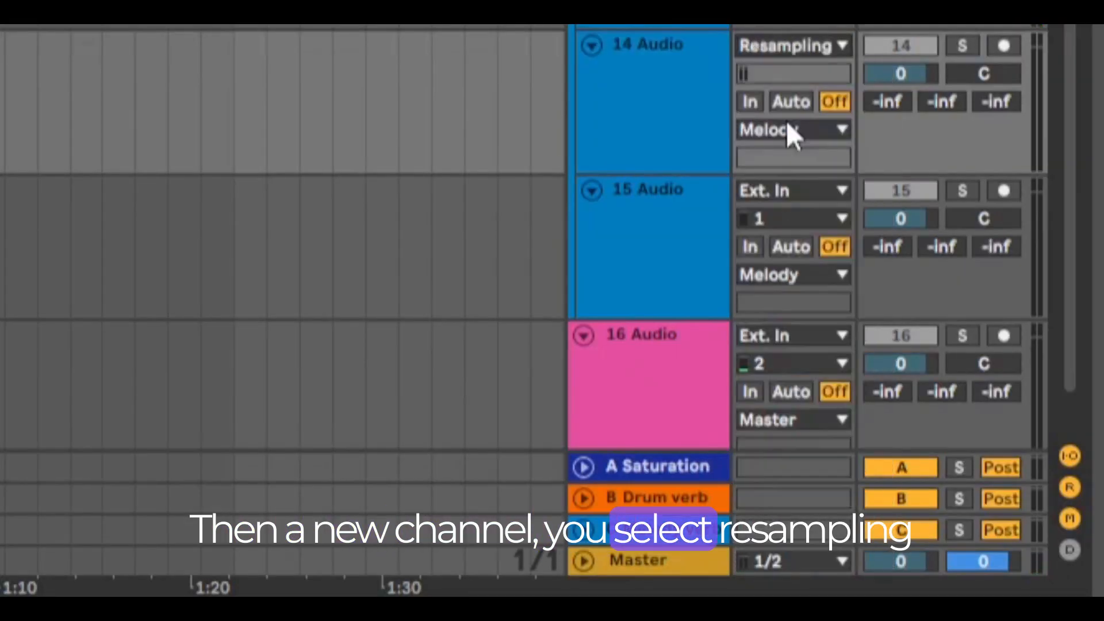
{"action": "left_click", "coordinate": [750, 102]}
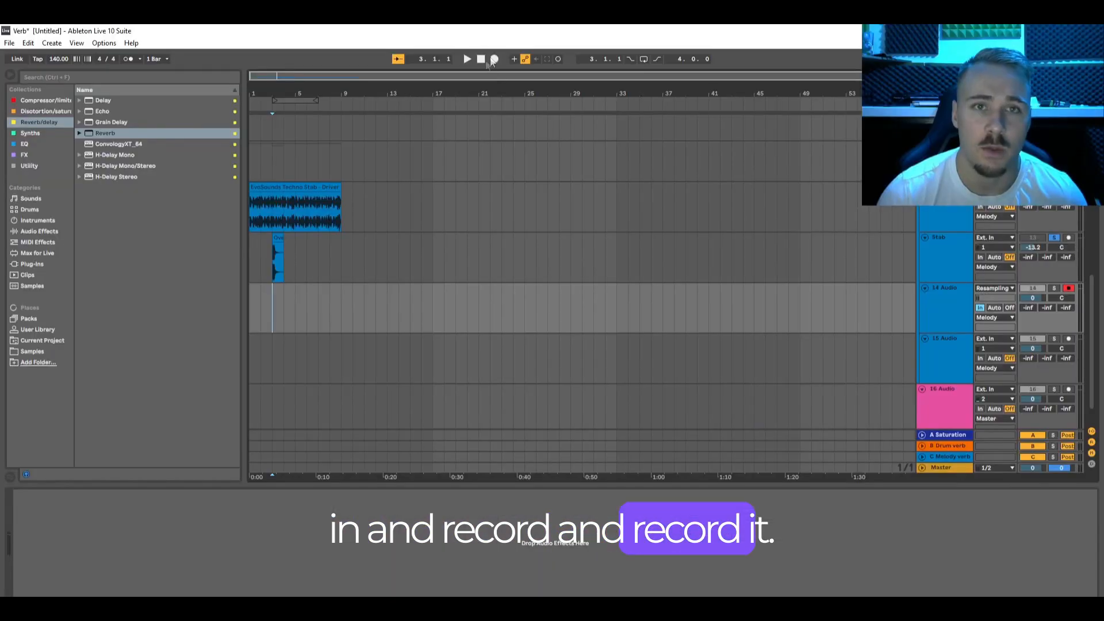
{"action": "left_click", "coordinate": [493, 59]}
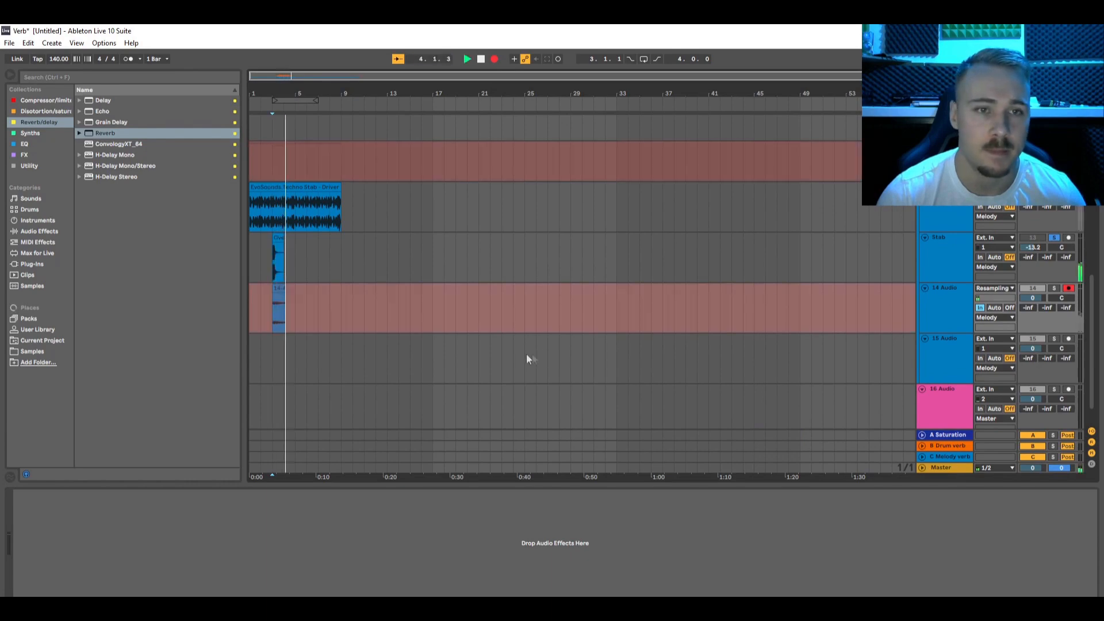
{"action": "scroll", "coordinate": [258, 305], "scroll_direction": "up", "scroll_amount": 5}
{"action": "key", "text": "space"}
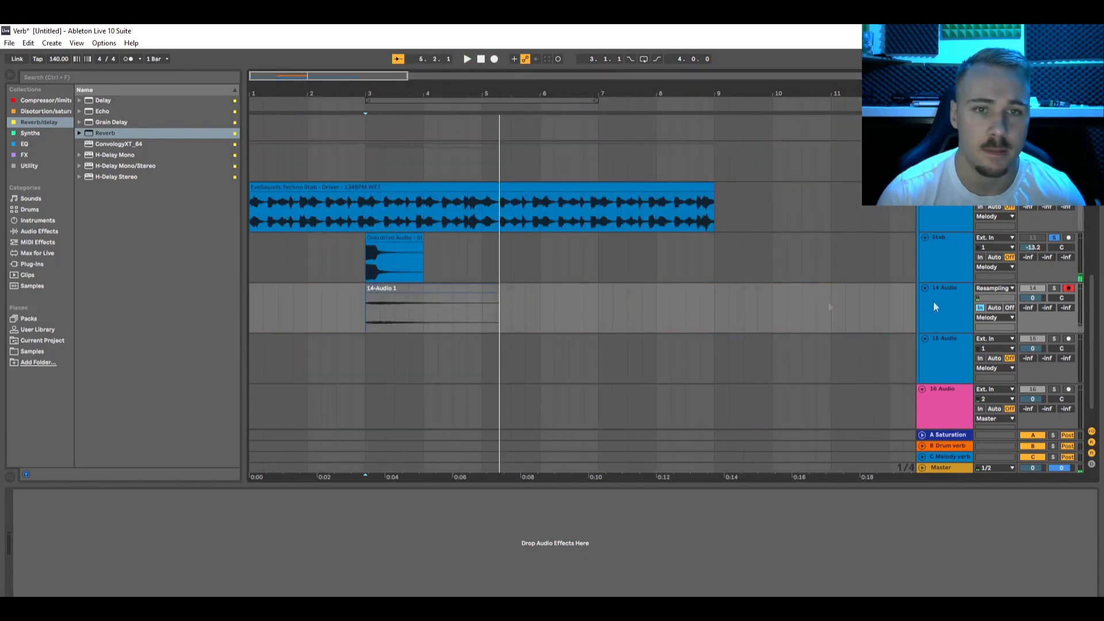
Reverse the recorded reverb clip on 14 Audio and place it at bars 1 to 3, directly before the stab
{"action": "left_click", "coordinate": [494, 287]}
{"action": "left_click_drag", "start_coordinate": [447, 295], "coordinate": [388, 295]}
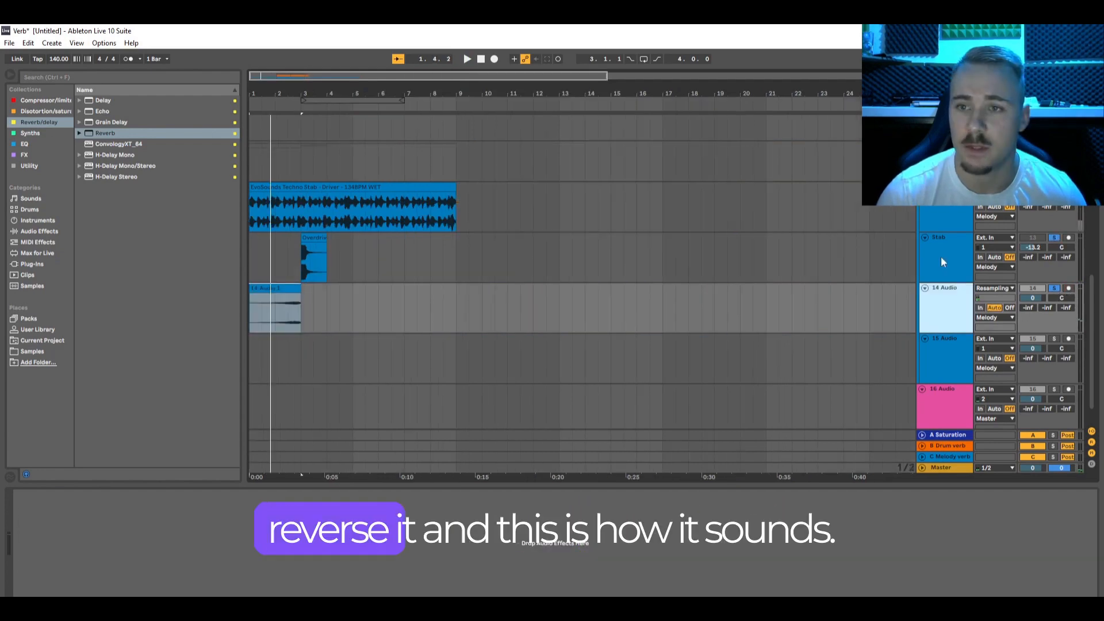
Bypass the Stab track's Reverb and play the reversed reverb leading into the dry stab
{"action": "left_click", "coordinate": [942, 262]}
{"action": "left_click", "coordinate": [294, 288]}
{"action": "left_click", "coordinate": [947, 266]}
{"action": "key", "text": "space"}
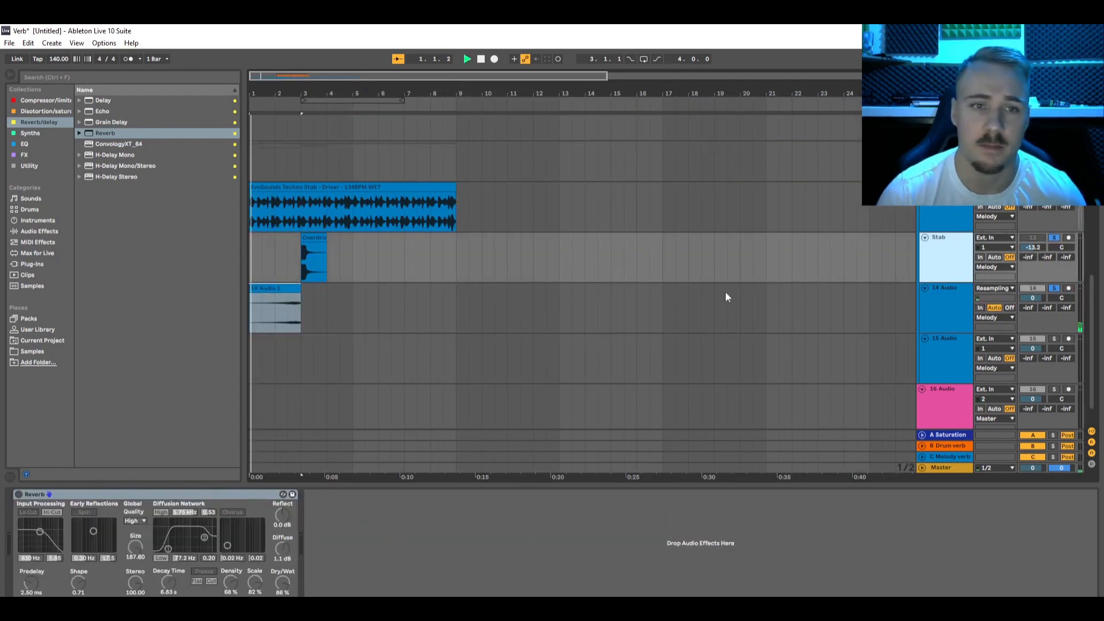
{"action": "left_click", "coordinate": [323, 262]}
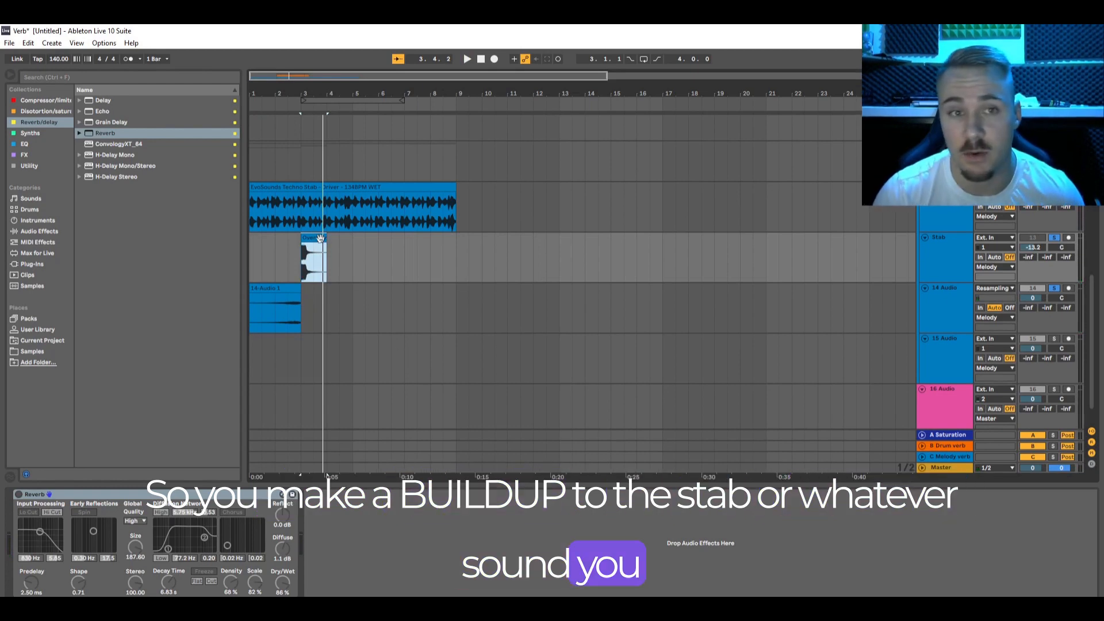
Open the reversed clip on 14 Audio and play it to hear how it ends
{"action": "left_click", "coordinate": [333, 188]}
{"action": "double_click", "coordinate": [314, 299]}
{"action": "left_click", "coordinate": [278, 285]}
{"action": "scroll", "coordinate": [288, 236], "scroll_direction": "down", "scroll_amount": 1}
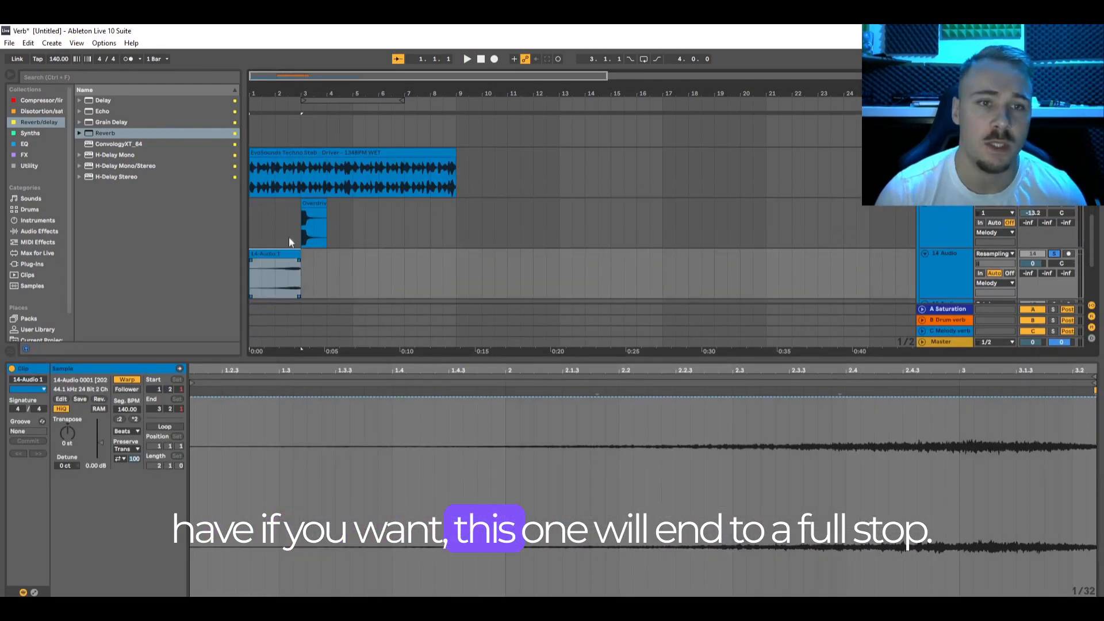
{"action": "left_click", "coordinate": [288, 237]}
{"action": "key", "text": "space"}
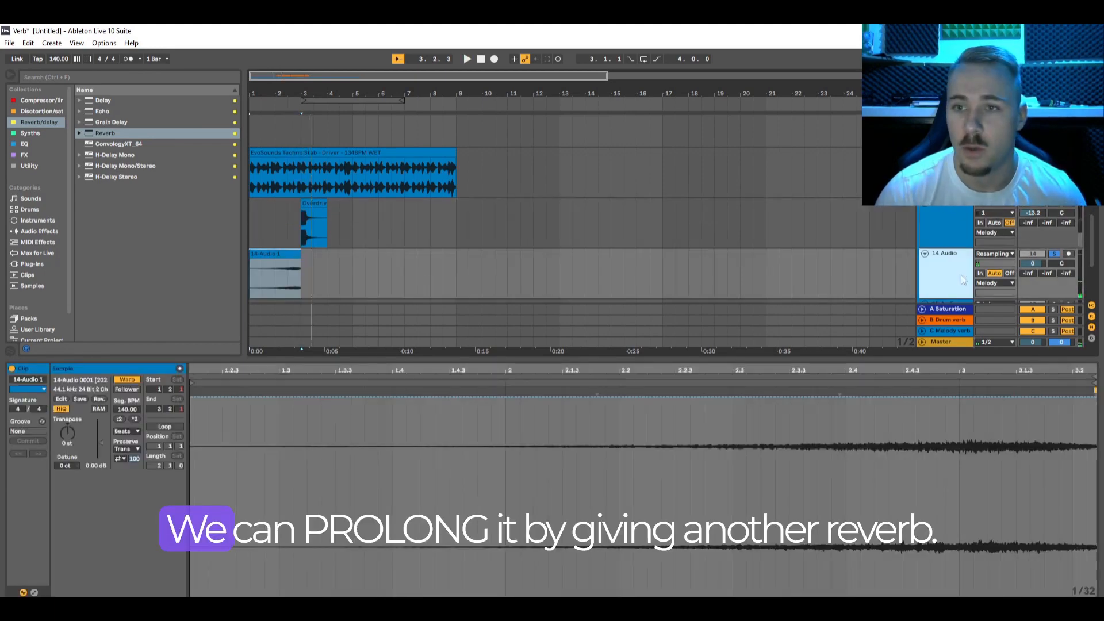
Stop playback and add a Reverb to the 14 Audio track
{"action": "left_click", "coordinate": [961, 275]}
{"action": "key", "text": "space"}
{"action": "key", "text": "Tab"}
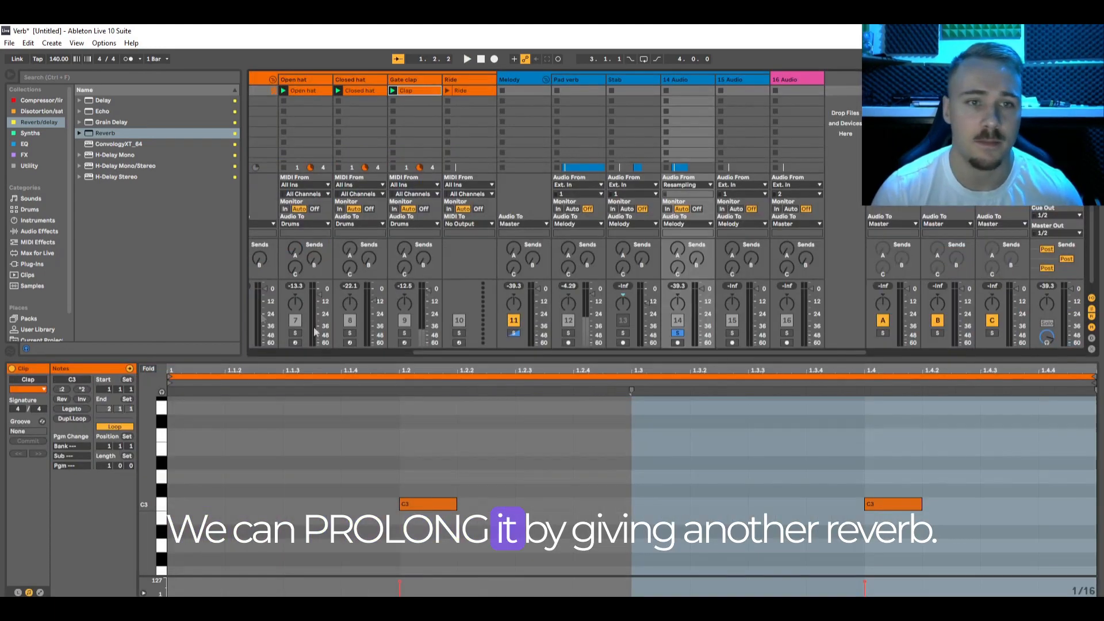
{"action": "key", "text": "Tab"}
{"action": "key", "text": "shift+Tab"}
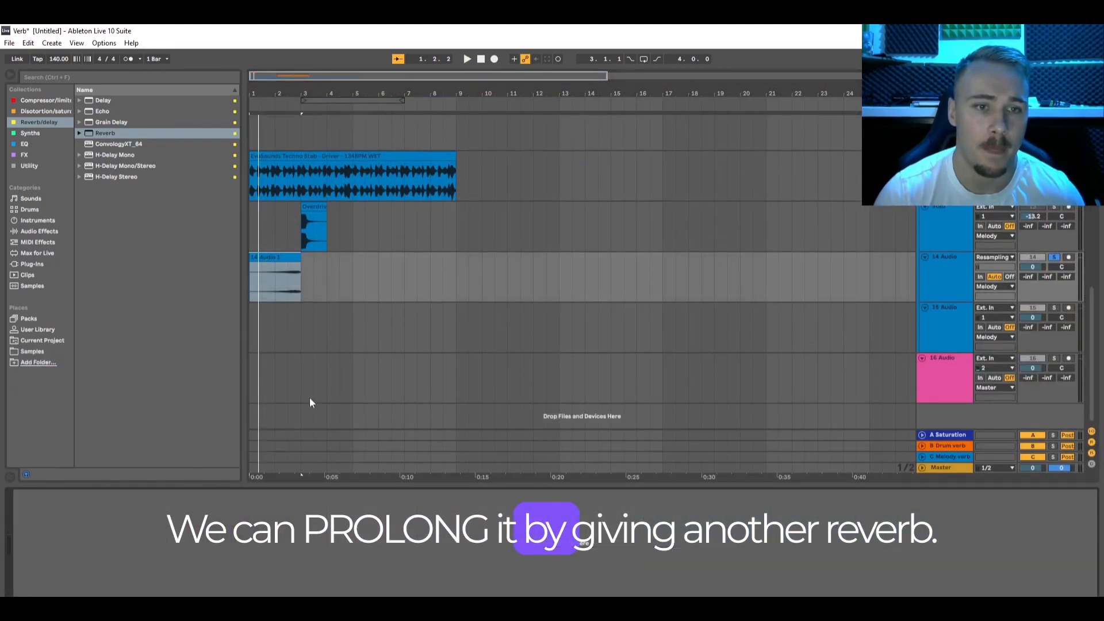
{"action": "double_click", "coordinate": [107, 134]}
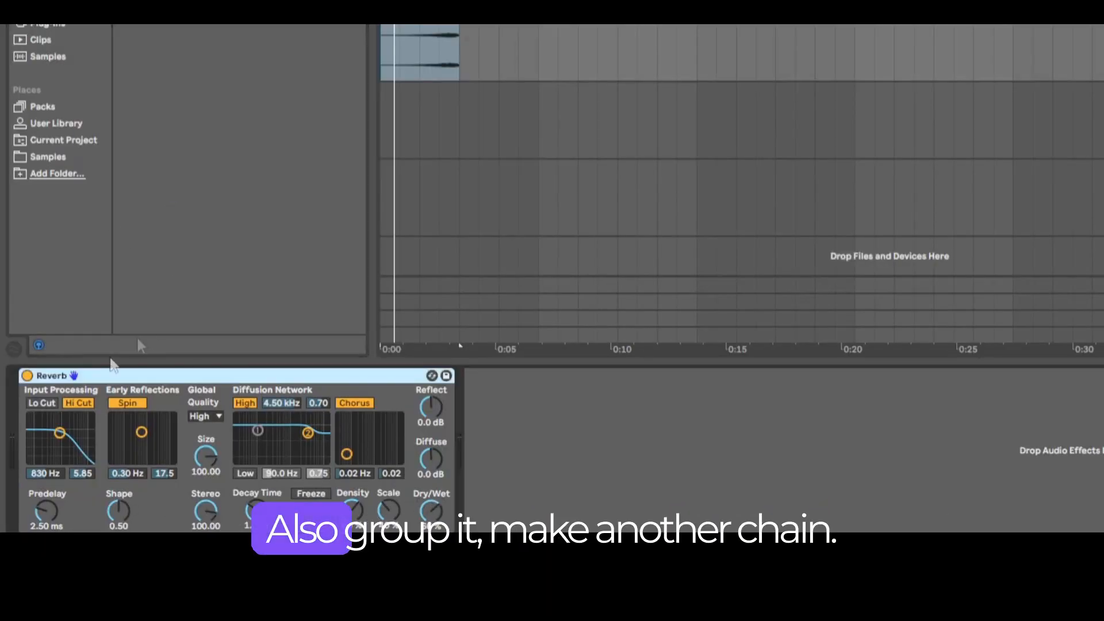
Group the new Reverb into an Audio Effect Rack and create a second, empty chain
{"action": "key", "text": "super+g"}
{"action": "right_click", "coordinate": [95, 426]}
{"action": "left_click", "coordinate": [99, 447]}
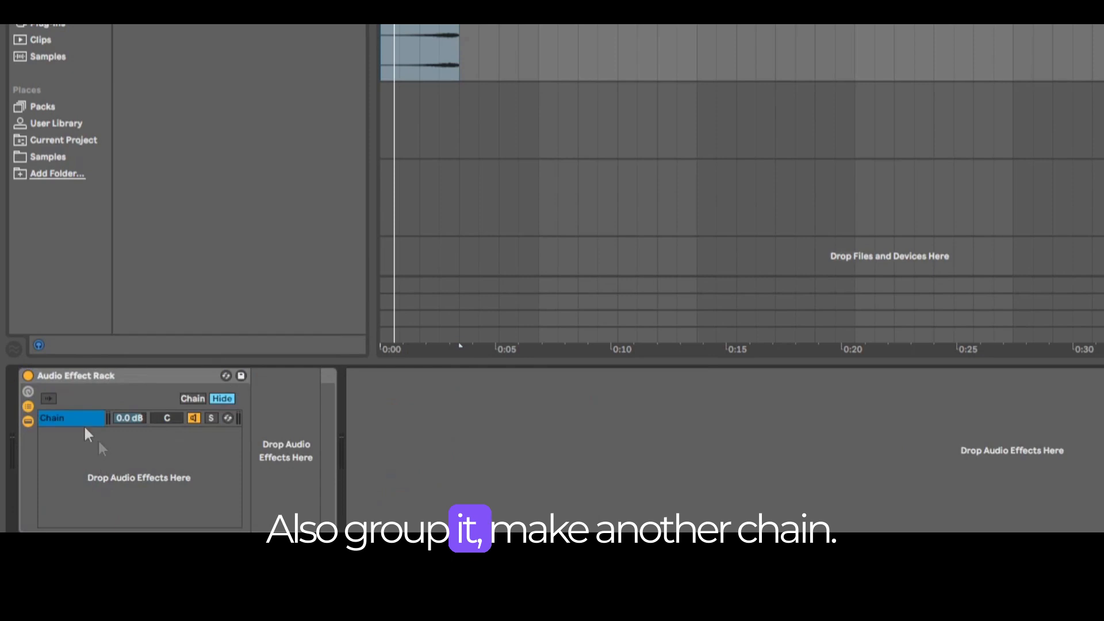
{"action": "right_click", "coordinate": [76, 441]}
{"action": "left_click", "coordinate": [92, 450]}
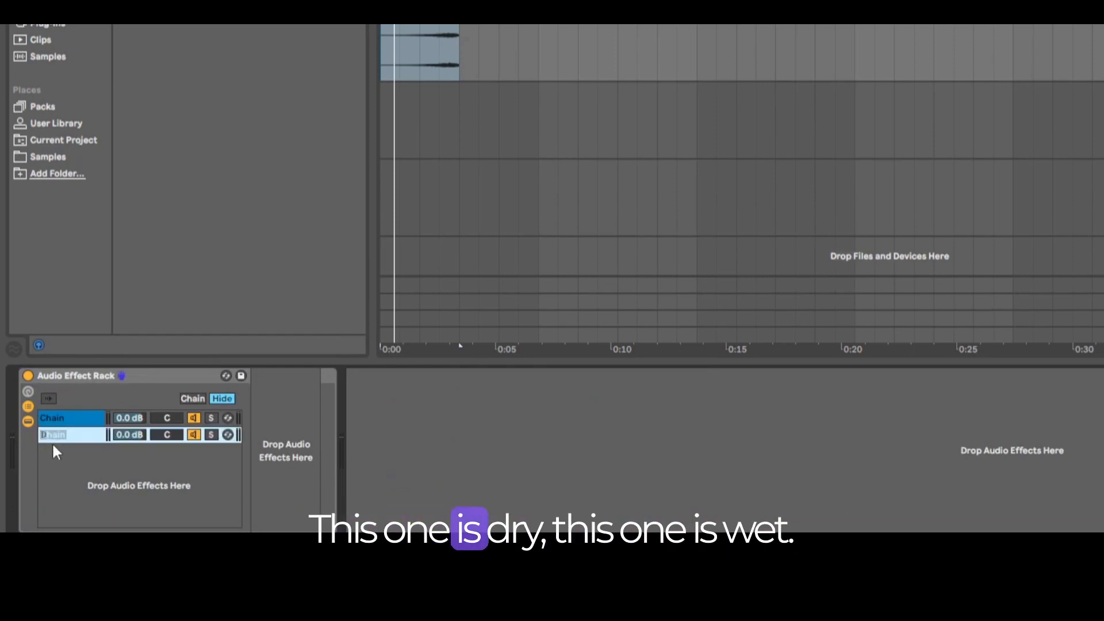
Name the rack's reverb chain Wet and its empty chain Dryx
{"action": "left_click", "coordinate": [71, 424]}
{"action": "key", "text": "super+r"}
{"action": "type", "text": "W"}
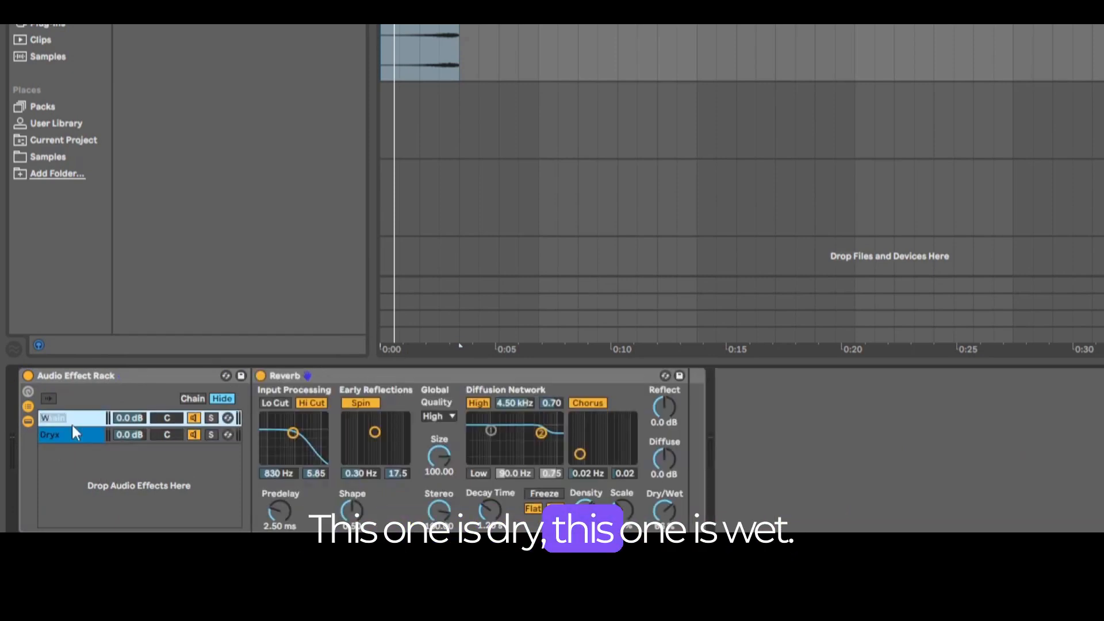
{"action": "type", "text": "et"}
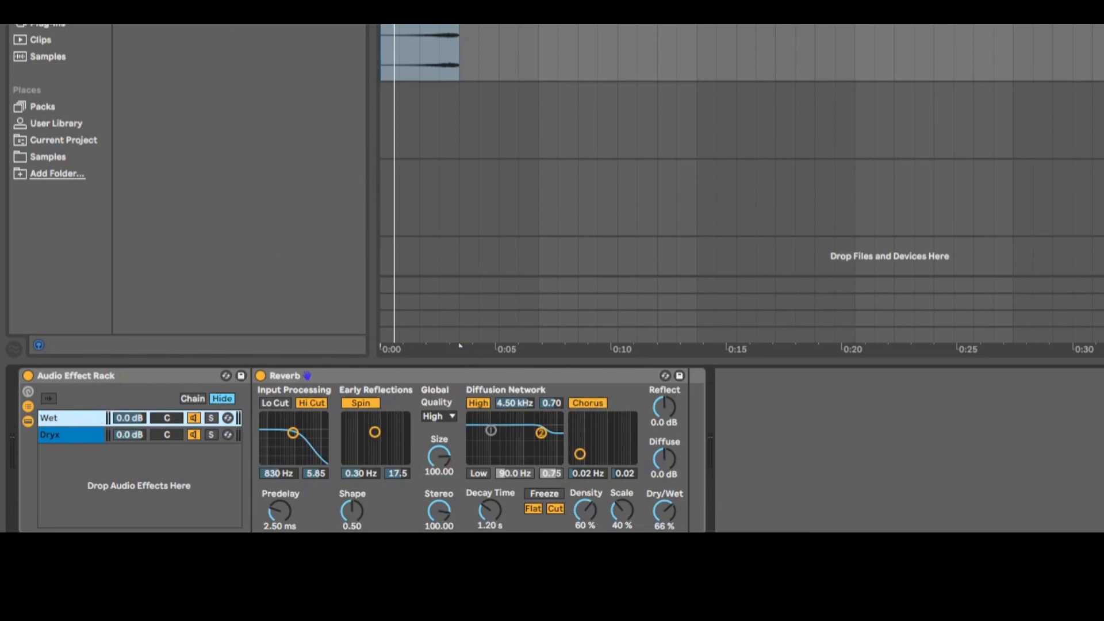
{"action": "key", "text": "Return"}
Add a Compressor after the Reverb in the Wet chain and sidechain it to 14-Audio
{"action": "left_click_drag", "start_coordinate": [692, 455], "coordinate": [687, 451]}
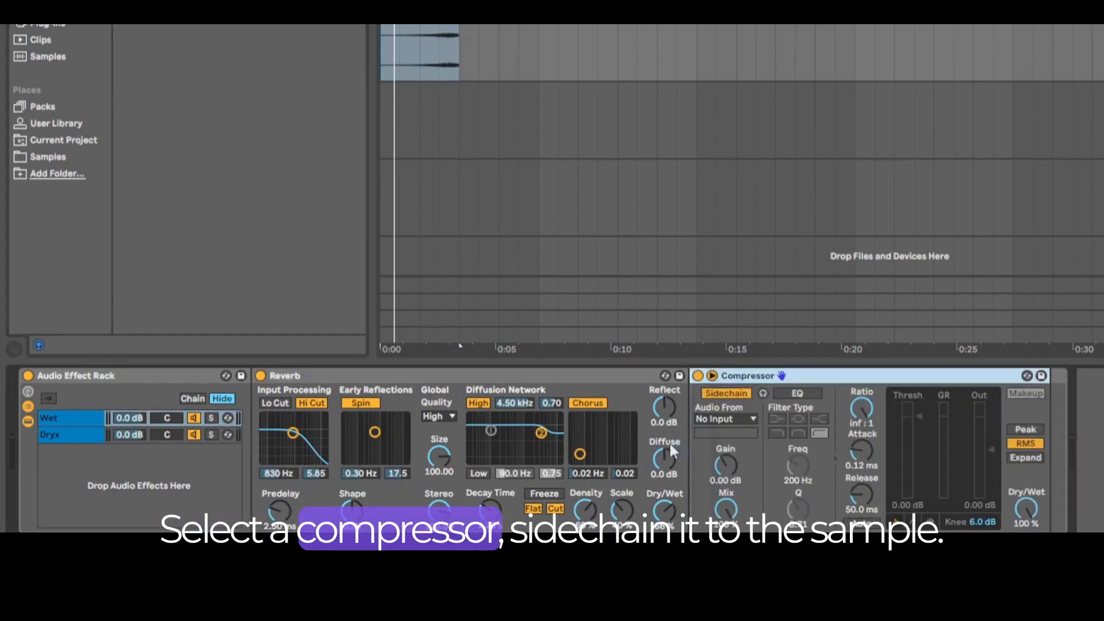
{"action": "left_click", "coordinate": [719, 419]}
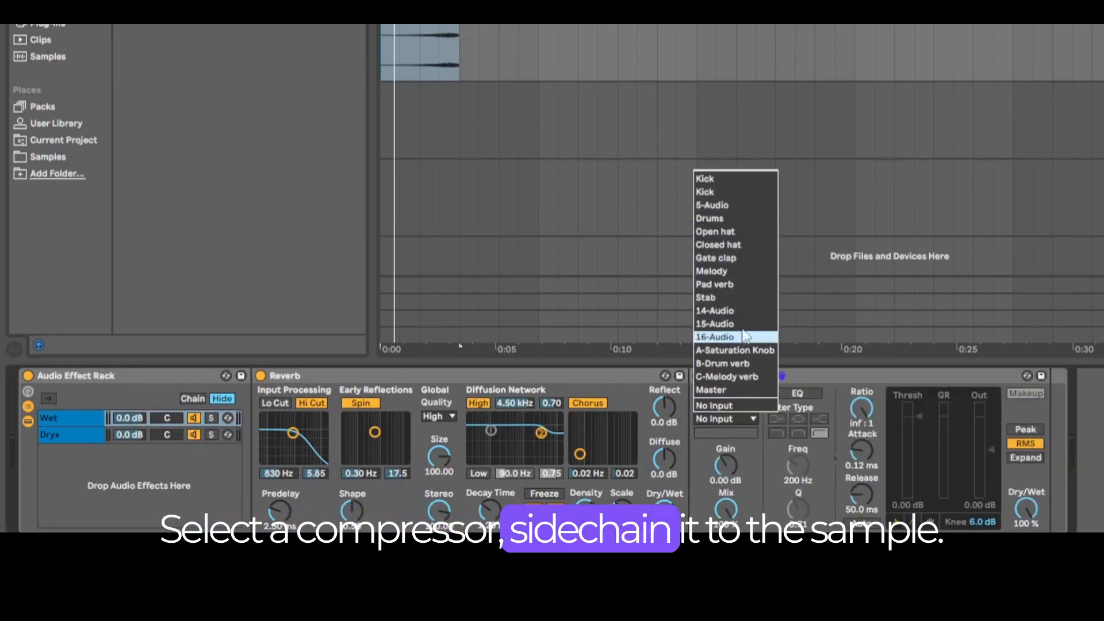
{"action": "left_click", "coordinate": [727, 314]}
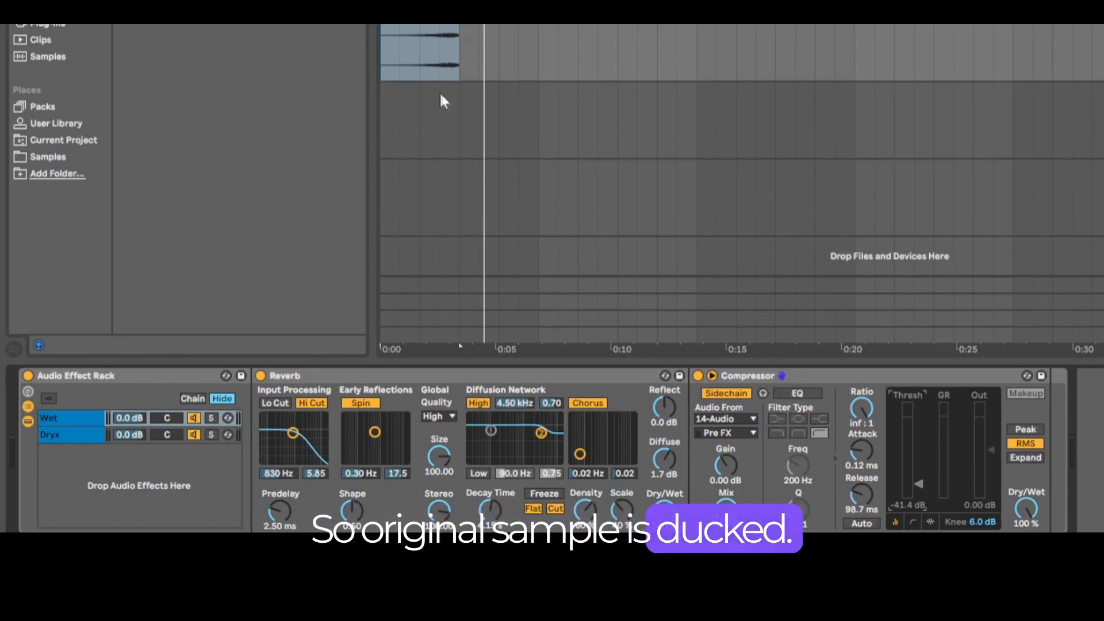
Play the reversed clip from its start and from near its end to hear the sidechained reverb tail
{"action": "left_click", "coordinate": [426, 116]}
{"action": "left_click", "coordinate": [436, 42]}
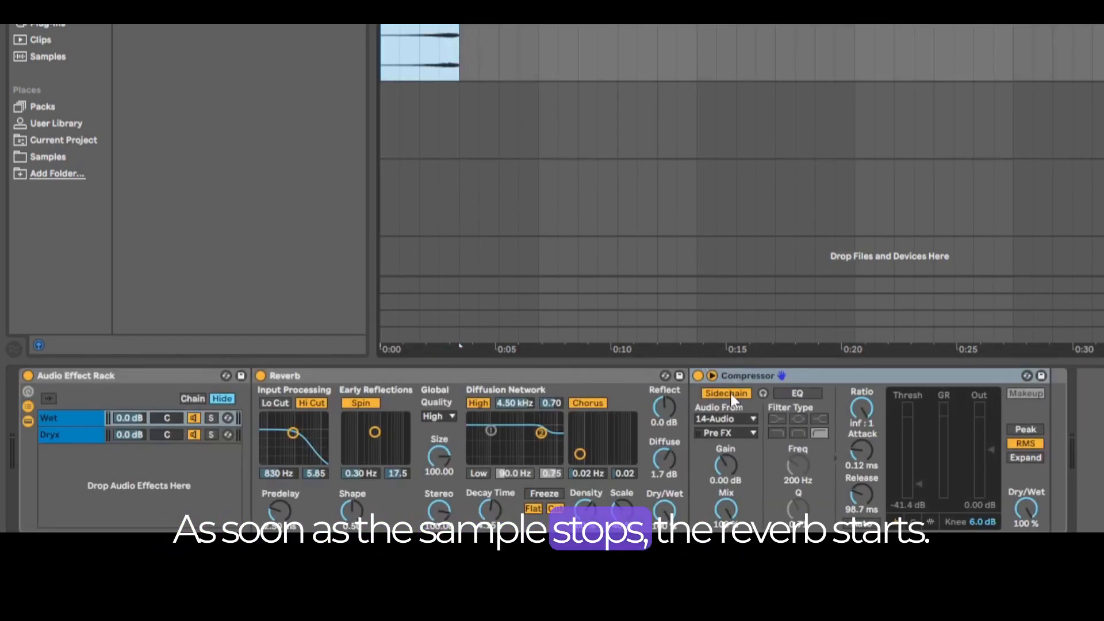
{"action": "key", "text": "space"}
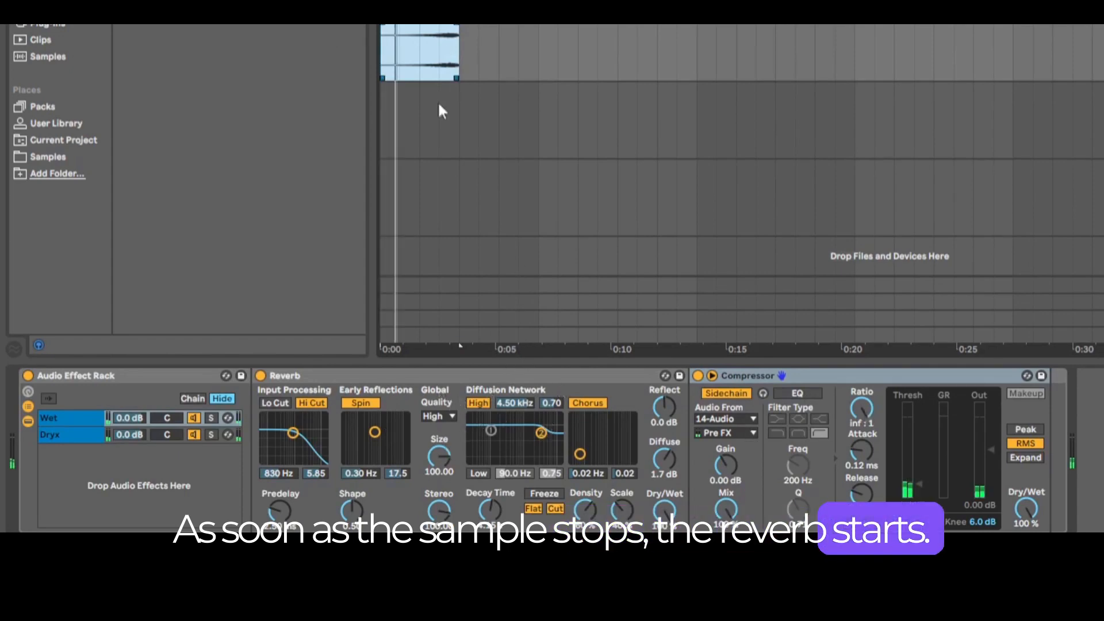
{"action": "left_click", "coordinate": [440, 103]}
{"action": "left_click", "coordinate": [440, 62]}
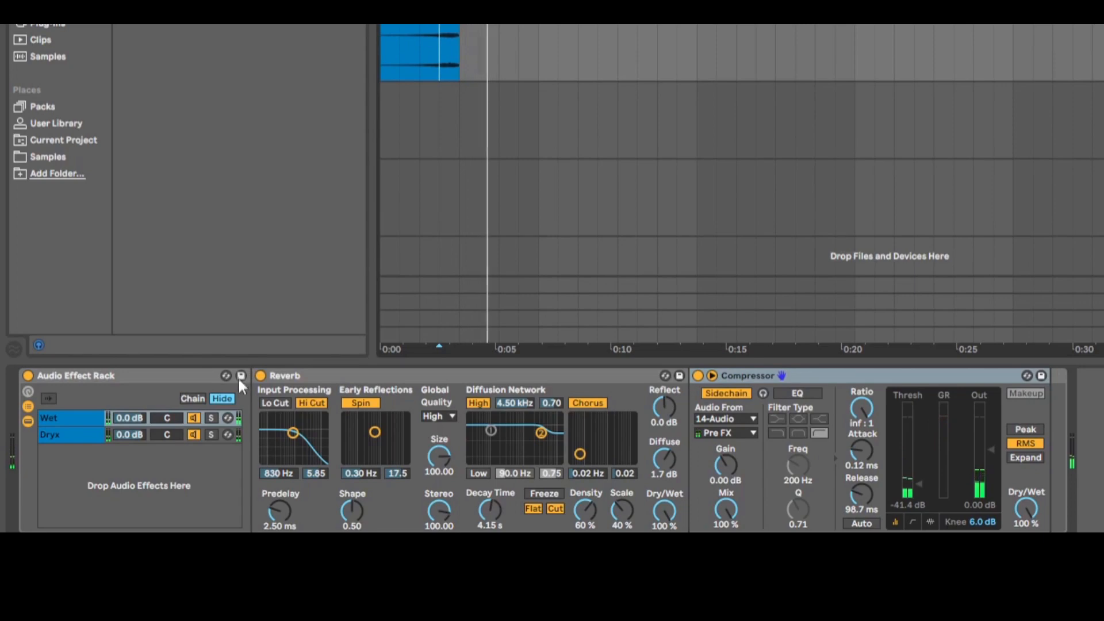
{"action": "key", "text": "space"}
Solo the Wet chain and play the reversed clip to hear only the ducked reverb
{"action": "left_click", "coordinate": [210, 418]}
{"action": "left_click", "coordinate": [422, 68]}
{"action": "left_click", "coordinate": [431, 107]}
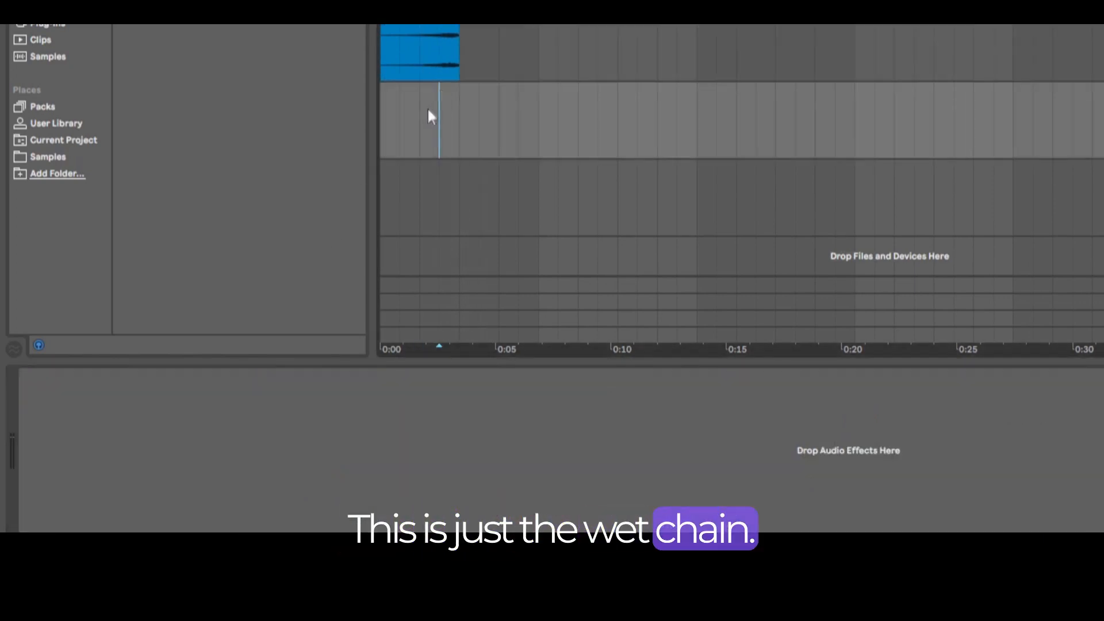
{"action": "key", "text": "space"}
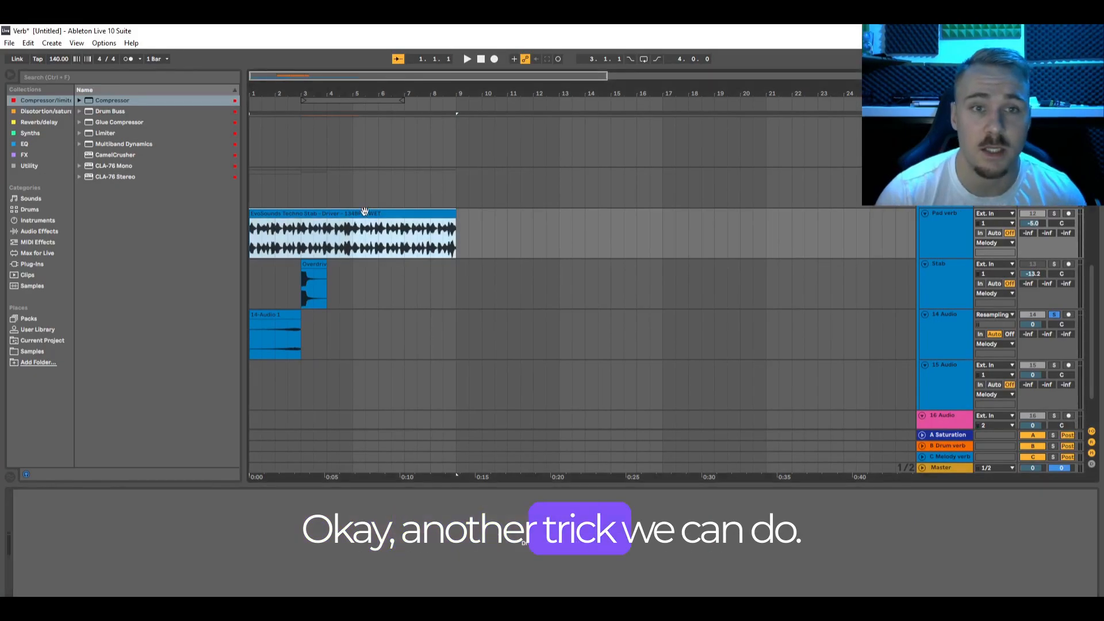
Solo the Pad verb track and play its techno stab clip
{"action": "left_click", "coordinate": [1054, 214]}
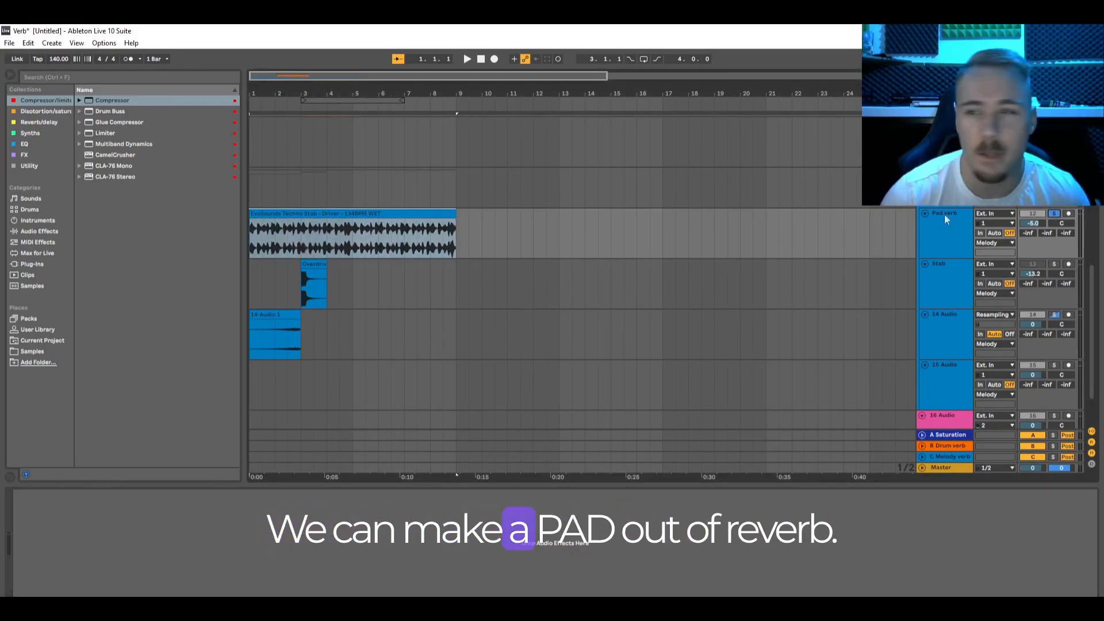
{"action": "key", "text": "space"}
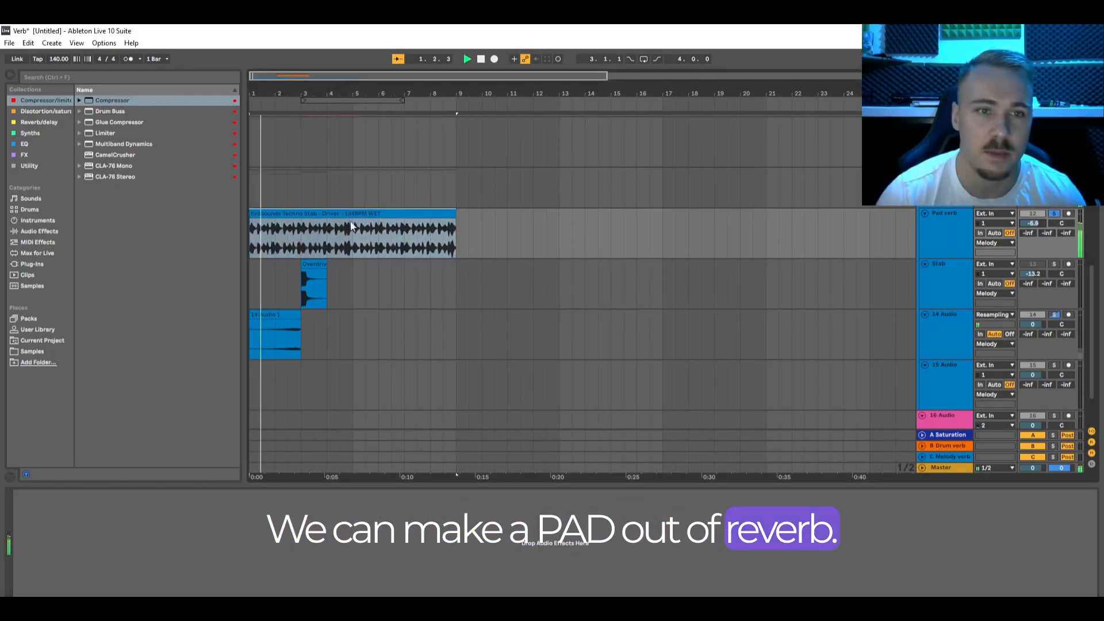
{"action": "key", "text": "space"}
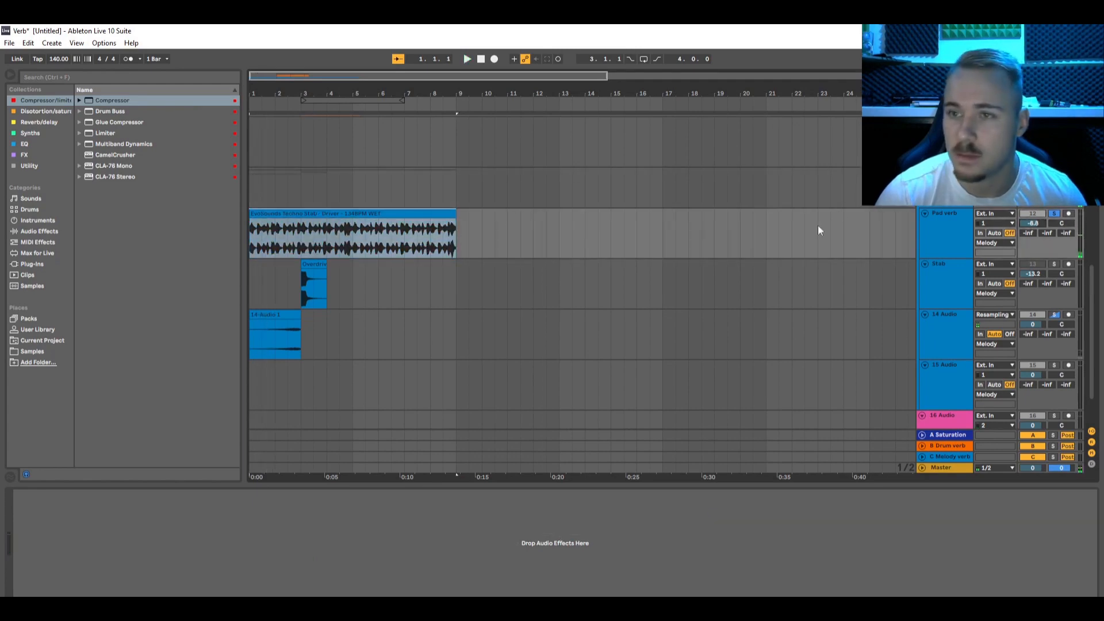
Add a Reverb from the Reverb/delay collection to the Pad verb track
{"action": "left_click", "coordinate": [39, 123]}
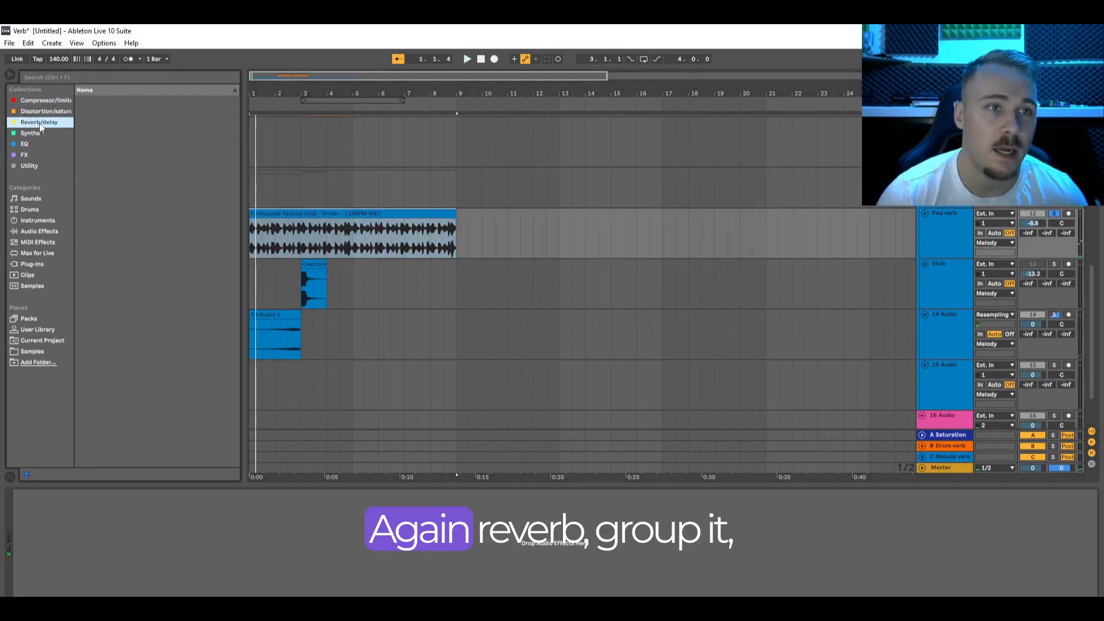
{"action": "left_click", "coordinate": [97, 134]}
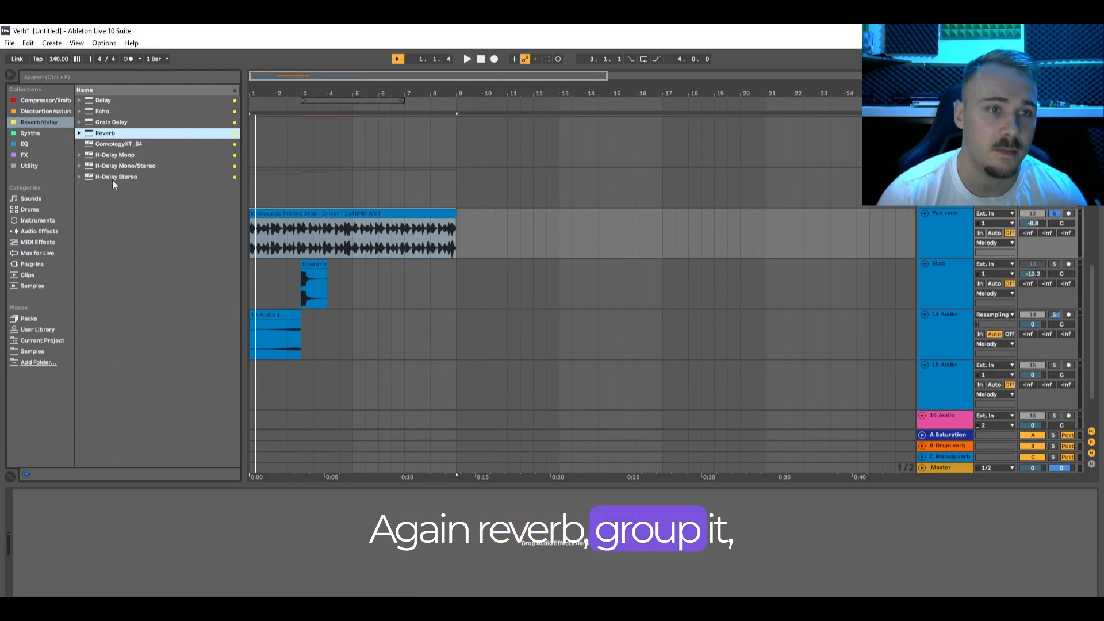
{"action": "double_click", "coordinate": [98, 134]}
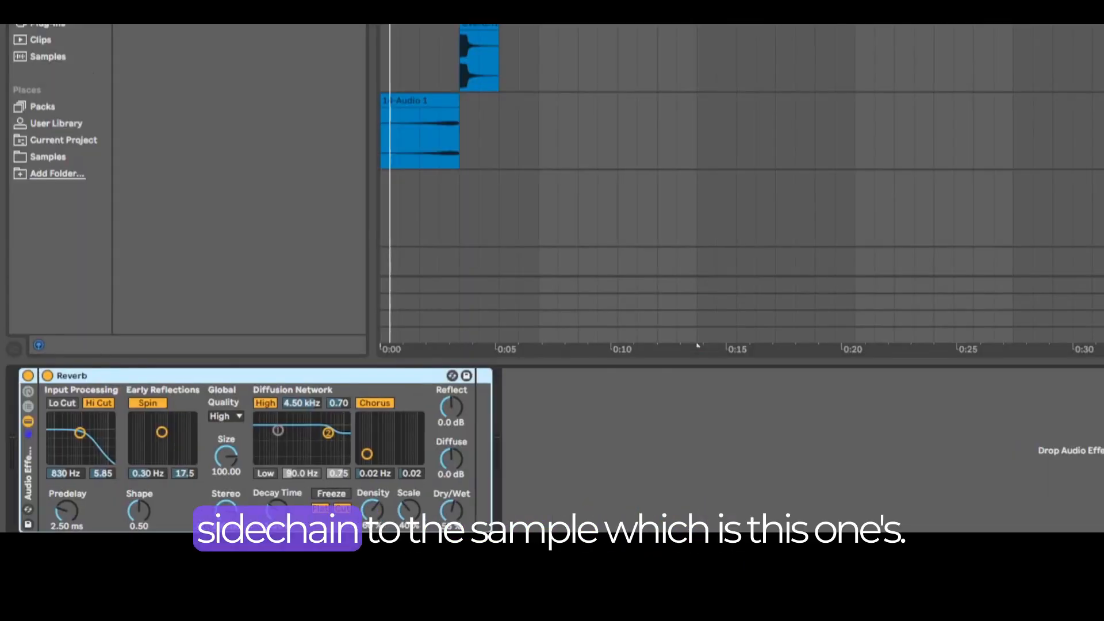
Add a Compressor after the Reverb, sidechain it from the Pad verb track's Pre FX signal, and lower its threshold to -27.2 dB
{"action": "left_click_drag", "start_coordinate": [473, 476], "coordinate": [557, 443]}
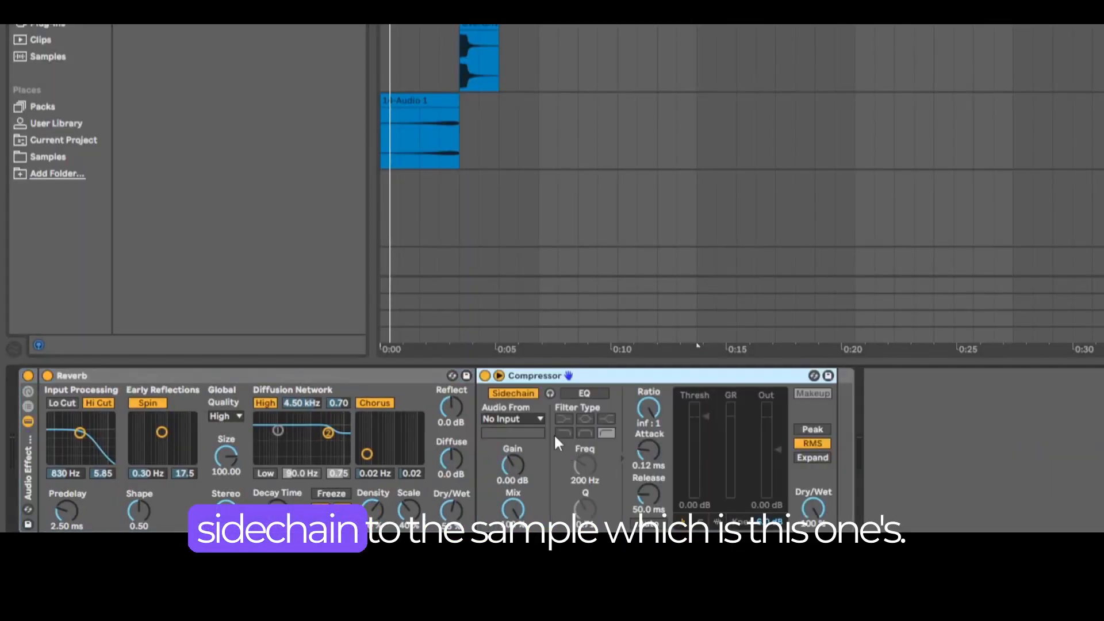
{"action": "left_click", "coordinate": [510, 419]}
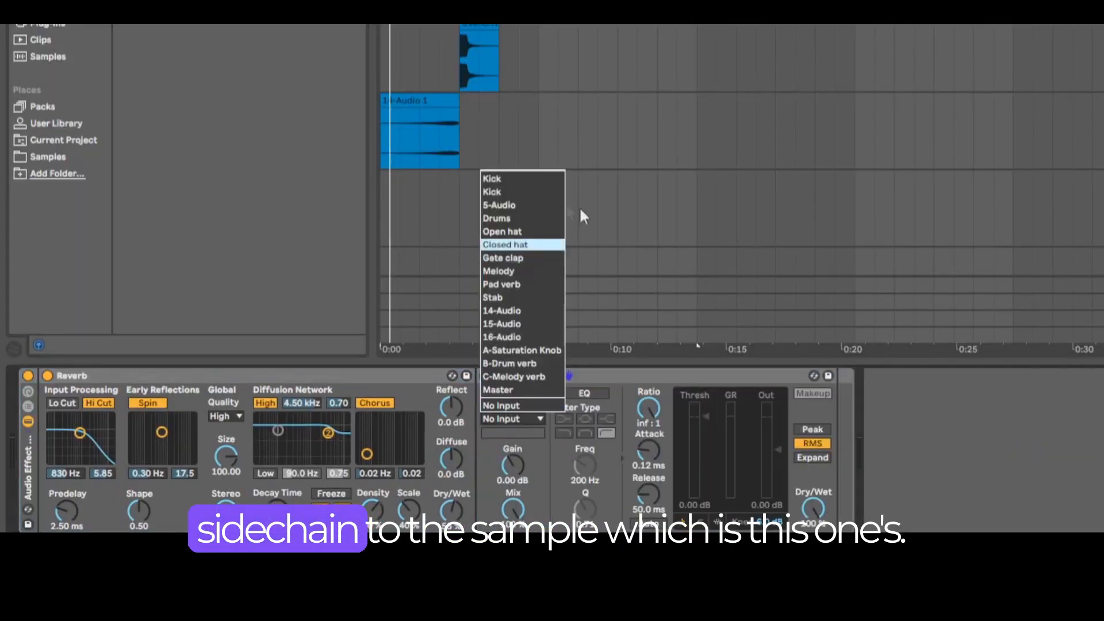
{"action": "left_click", "coordinate": [519, 284]}
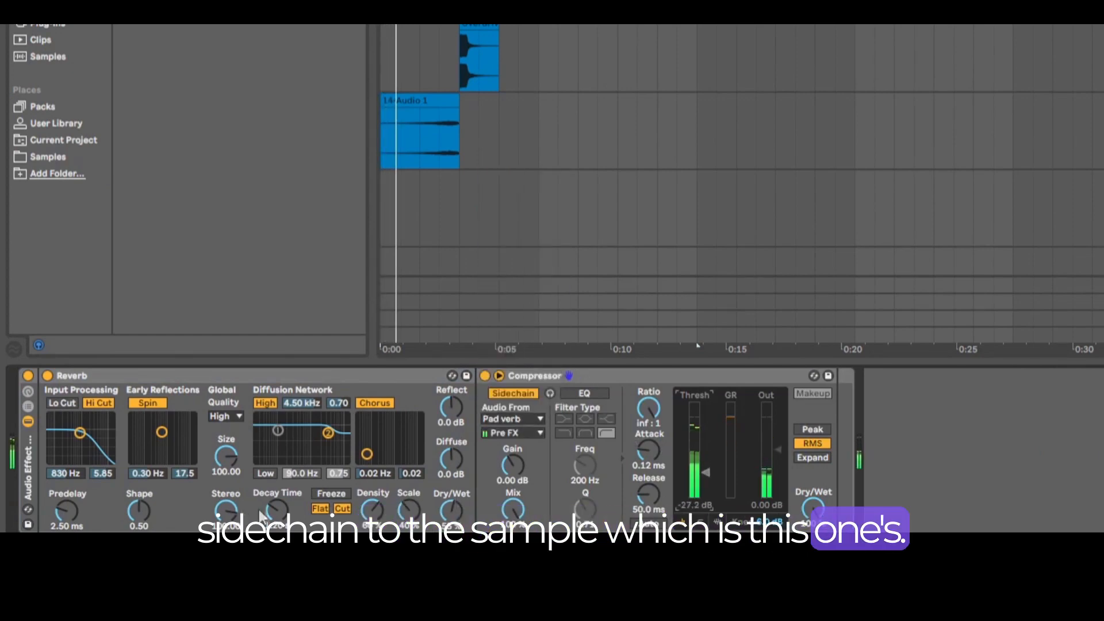
Show the Audio Effect Rack's chain list, add a second empty chain, and select the reverb chain
{"action": "left_click", "coordinate": [29, 406]}
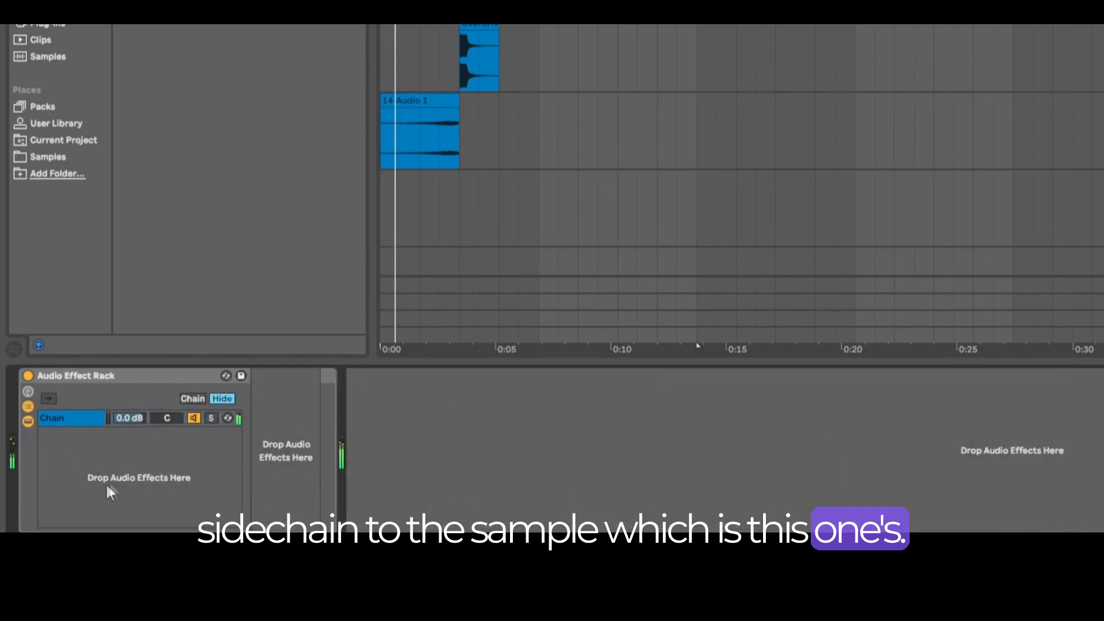
{"action": "left_click", "coordinate": [95, 434]}
{"action": "left_click", "coordinate": [80, 420]}
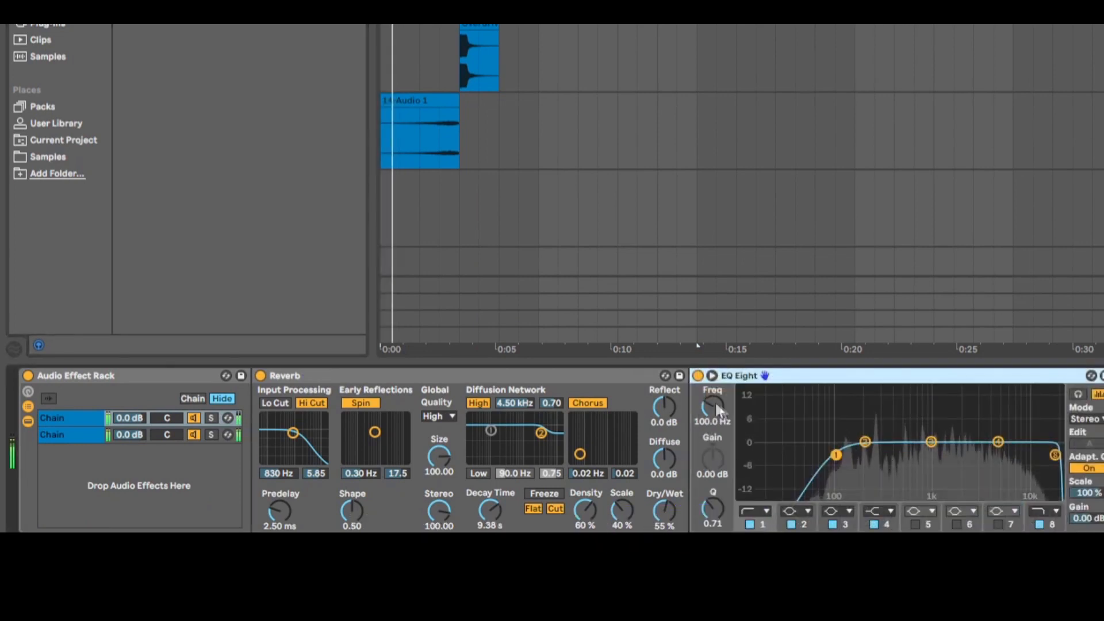
Trim the reverb's lows and highs with an EQ Eight, high cut at 4.74 kHz, and Diffusion Network filters at 108 Hz and 4.09 kHz
{"action": "left_click_drag", "start_coordinate": [836, 455], "coordinate": [854, 455]}
{"action": "left_click_drag", "start_coordinate": [1055, 455], "coordinate": [995, 459]}
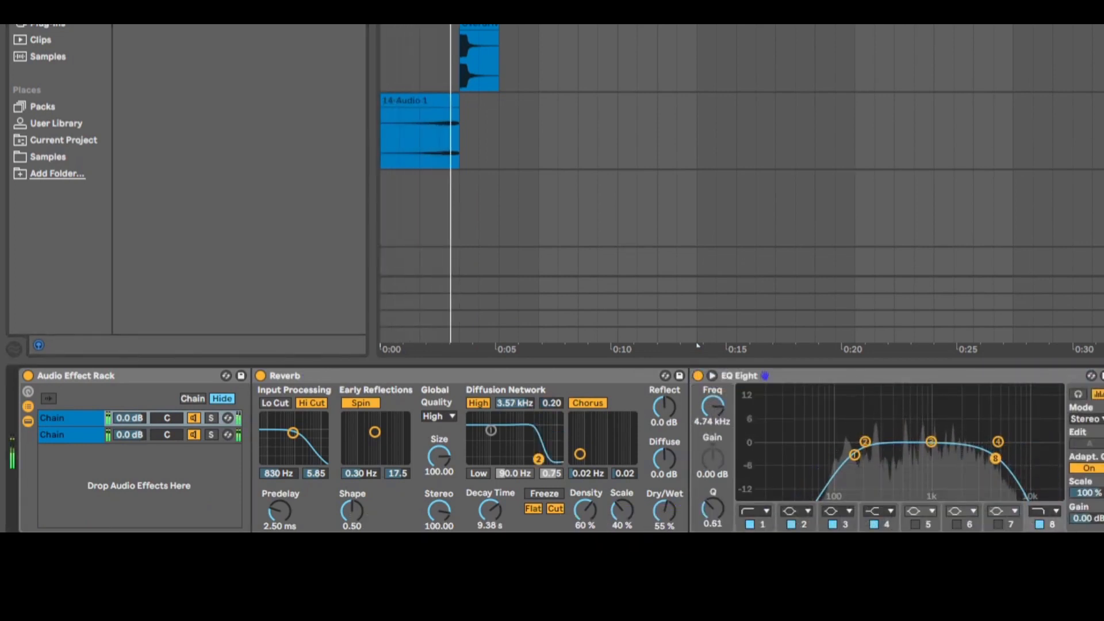
{"action": "left_click_drag", "start_coordinate": [491, 431], "coordinate": [540, 459]}
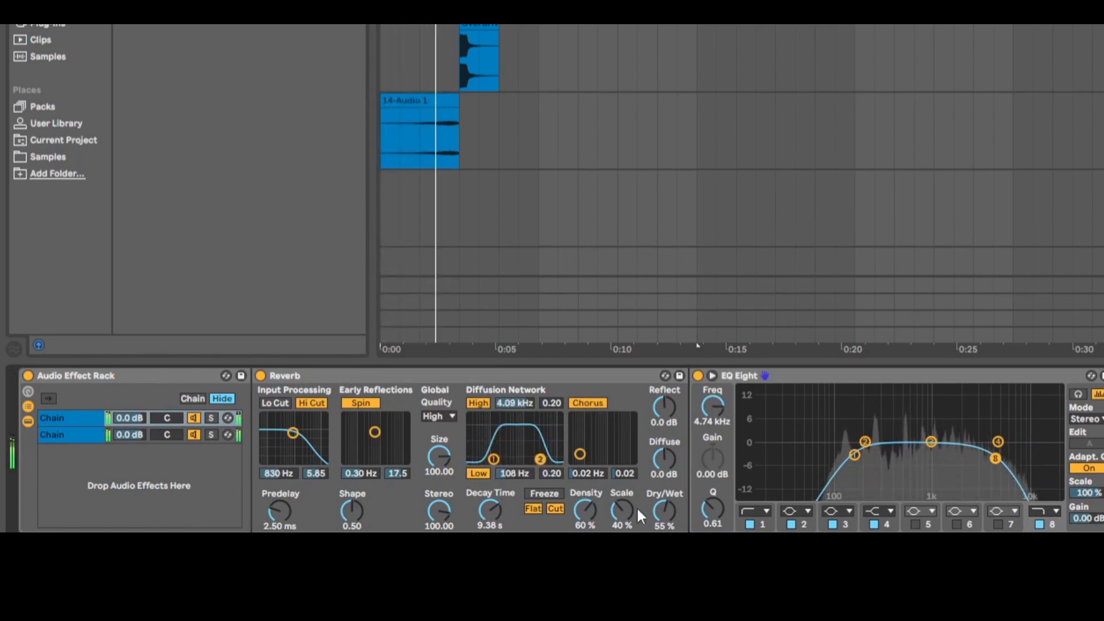
Set the Reverb's Scale to 99%, Density to 69%, and Dry/Wet to 100%
{"action": "left_click_drag", "start_coordinate": [623, 512], "coordinate": [622, 477]}
{"action": "left_click_drag", "start_coordinate": [584, 524], "coordinate": [584, 519]}
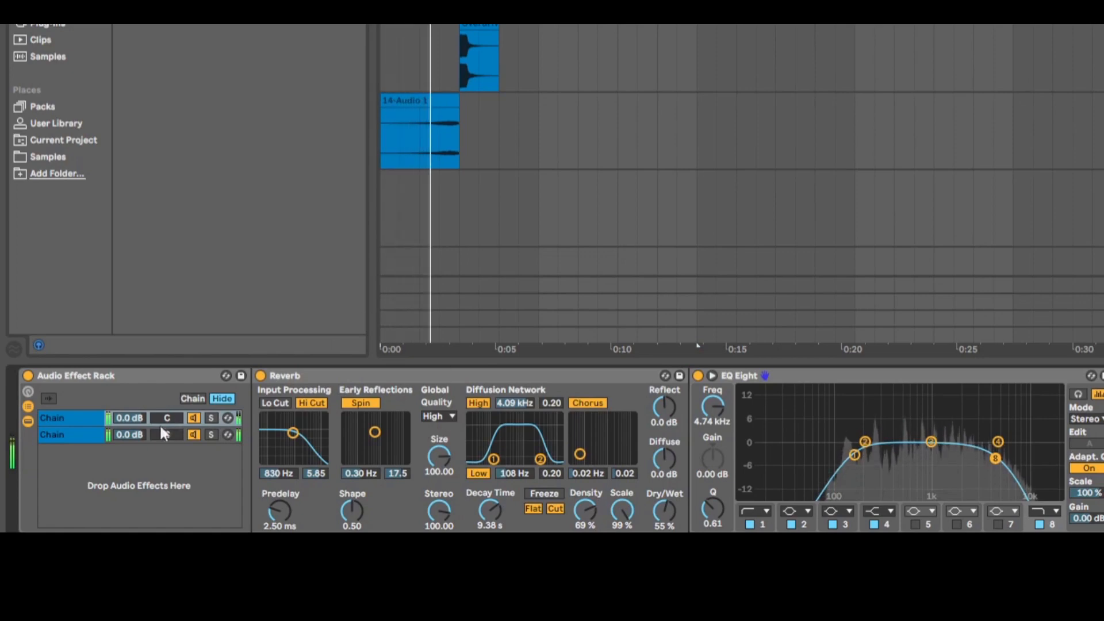
{"action": "left_click_drag", "start_coordinate": [664, 511], "coordinate": [665, 477]}
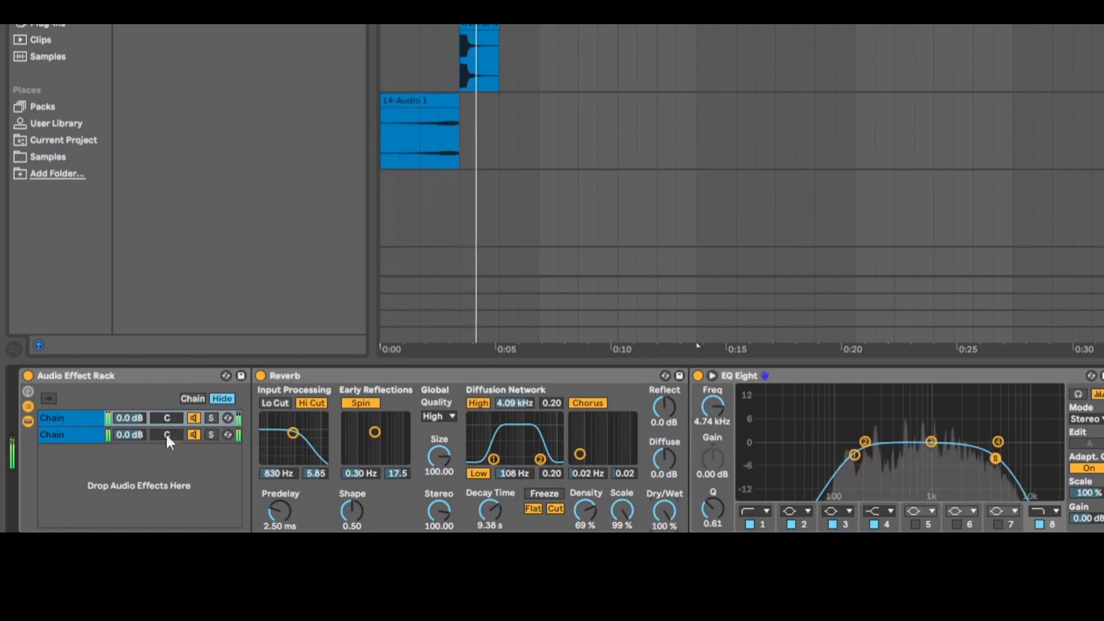
Lower the reverb chain's volume to -6.2 dB and play the stab while switching that chain off and on
{"action": "left_click_drag", "start_coordinate": [129, 417], "coordinate": [130, 442]}
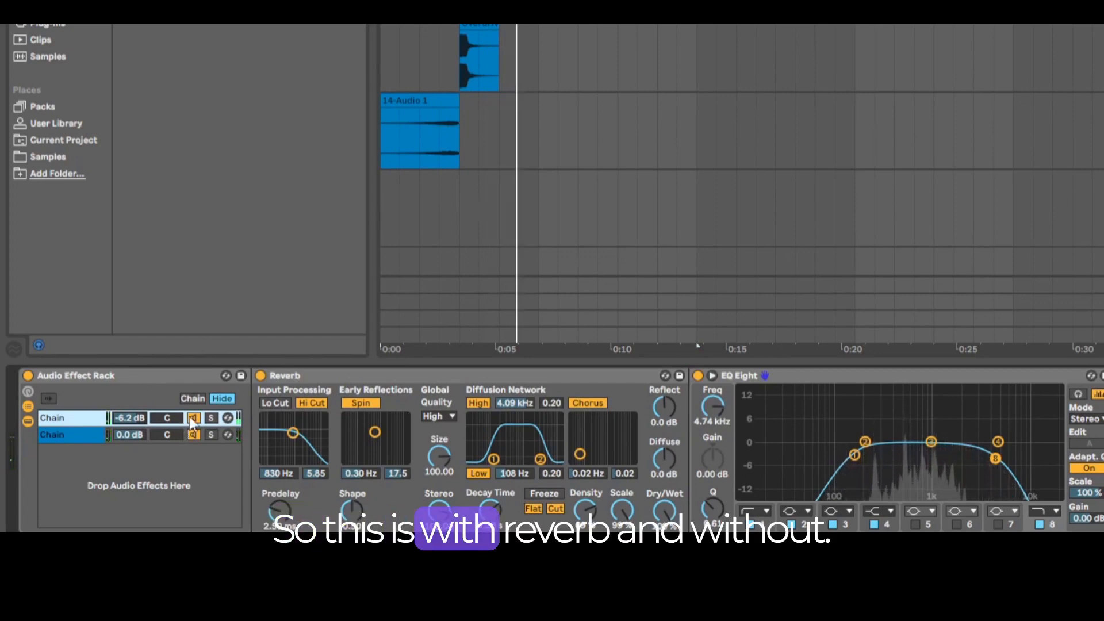
{"action": "key", "text": "space"}
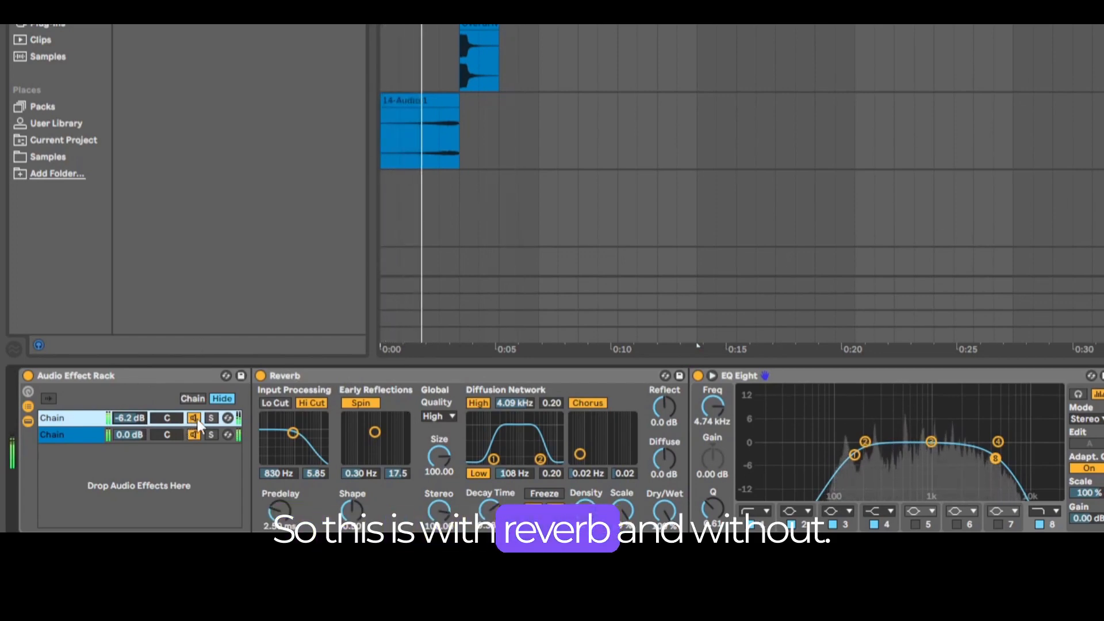
{"action": "left_click", "coordinate": [197, 418]}
{"action": "left_click", "coordinate": [198, 419]}
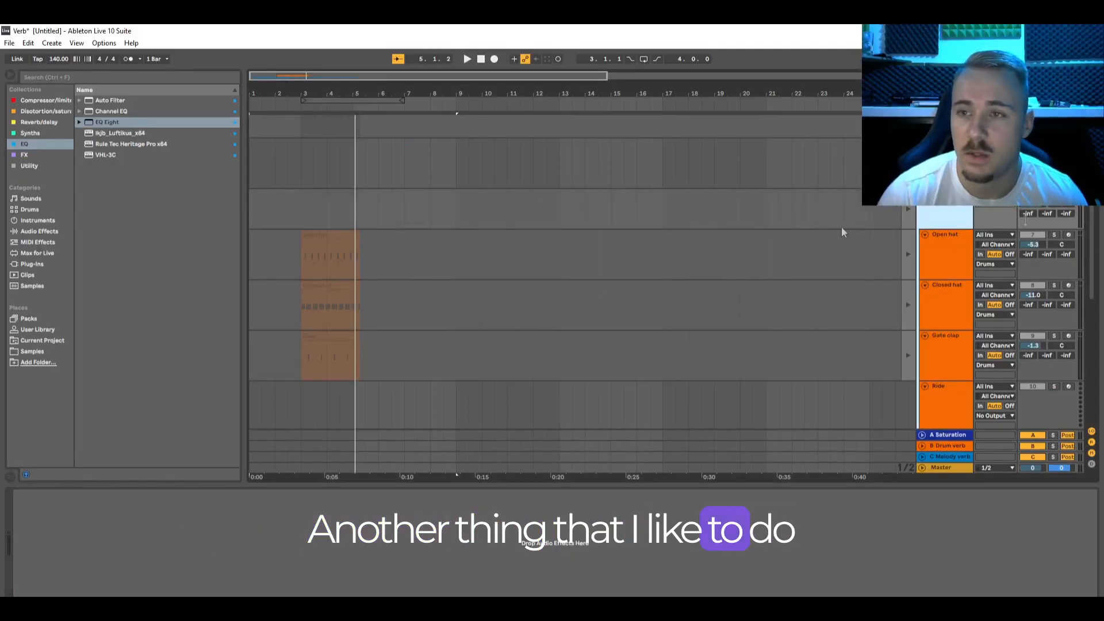
Switch to the session mixer, solo the Drums group, and play it briefly
{"action": "key", "text": "Tab"}
{"action": "left_click_drag", "start_coordinate": [468, 474], "coordinate": [369, 479]}
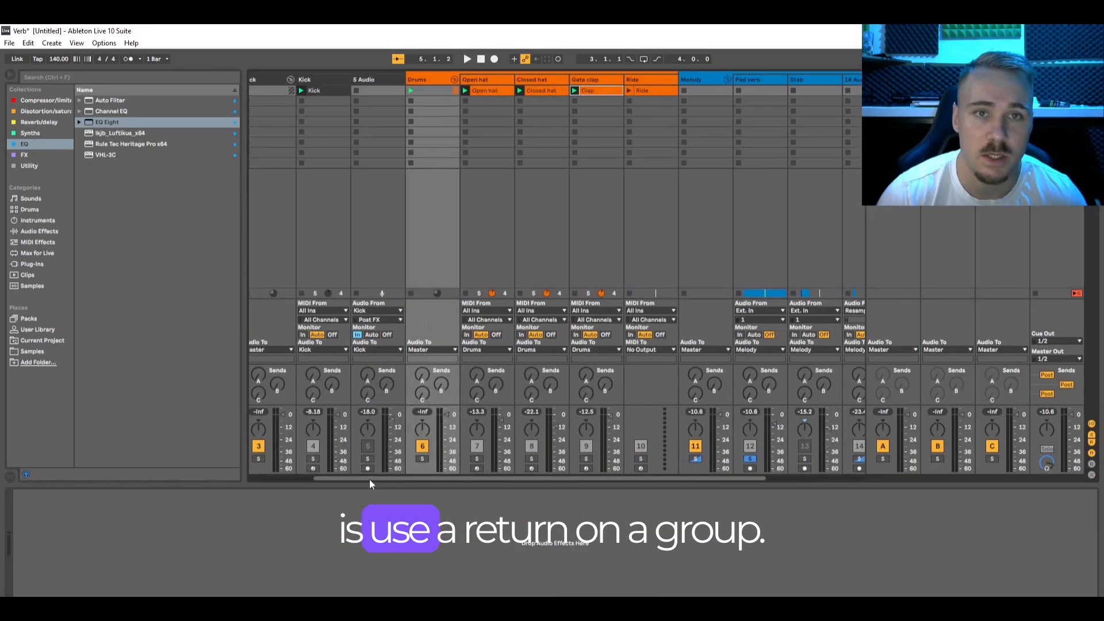
{"action": "left_click", "coordinate": [422, 458]}
{"action": "key", "text": "space"}
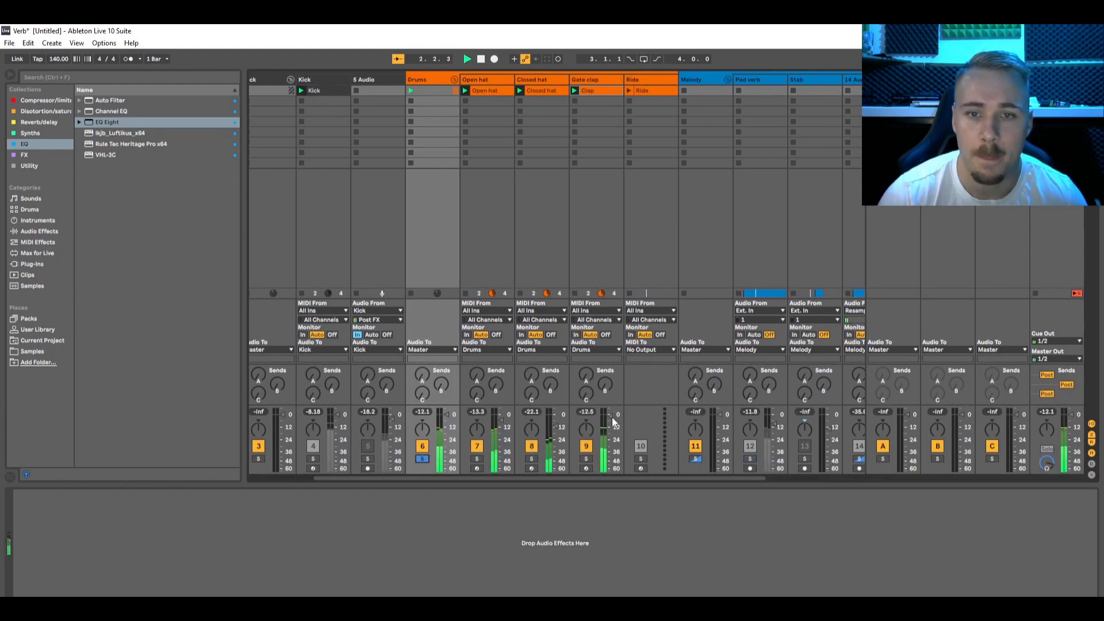
{"action": "key", "text": "space"}
Add ConvologyXT_64 from the Reverb/delay collection to the B Drum verb return and move its window clear of the mixer
{"action": "left_click", "coordinate": [947, 366]}
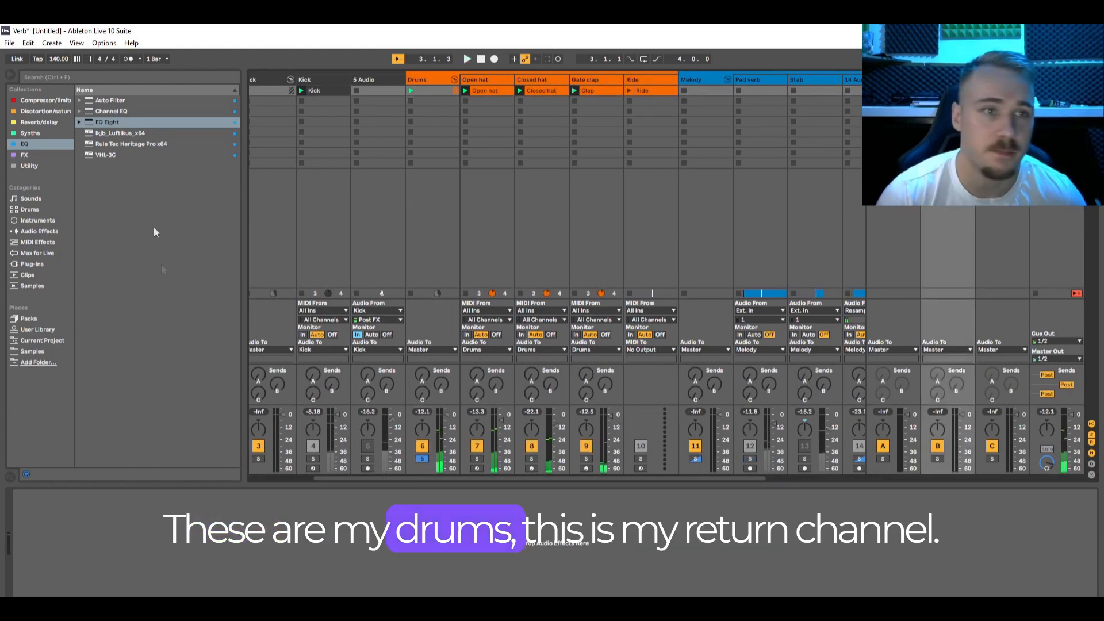
{"action": "left_click", "coordinate": [32, 111]}
{"action": "left_click", "coordinate": [31, 145]}
{"action": "left_click", "coordinate": [32, 165]}
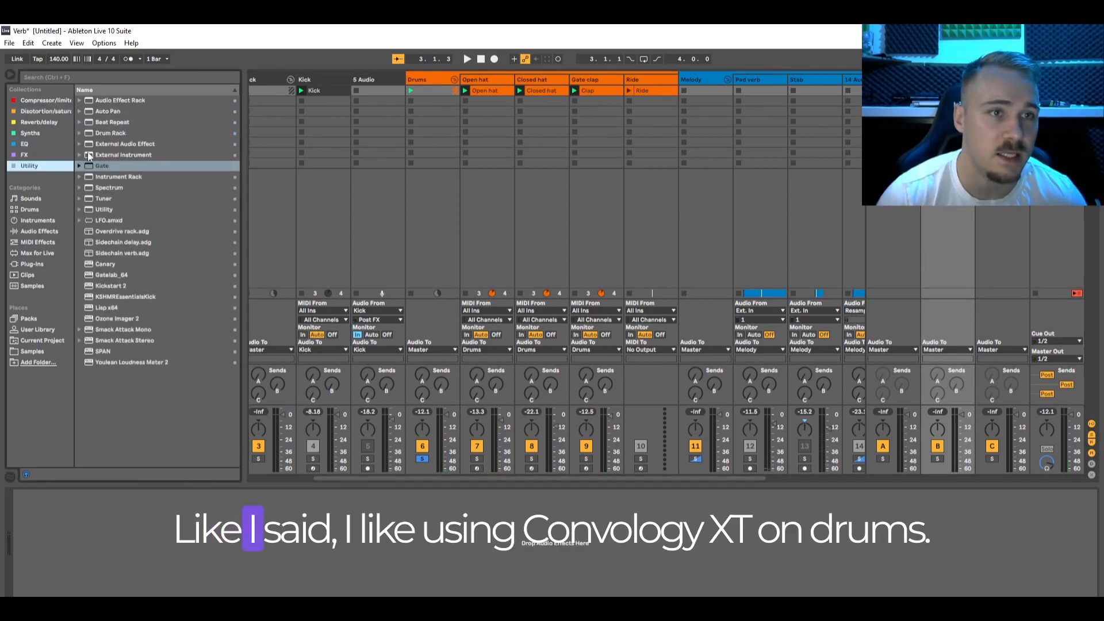
{"action": "left_click", "coordinate": [39, 122]}
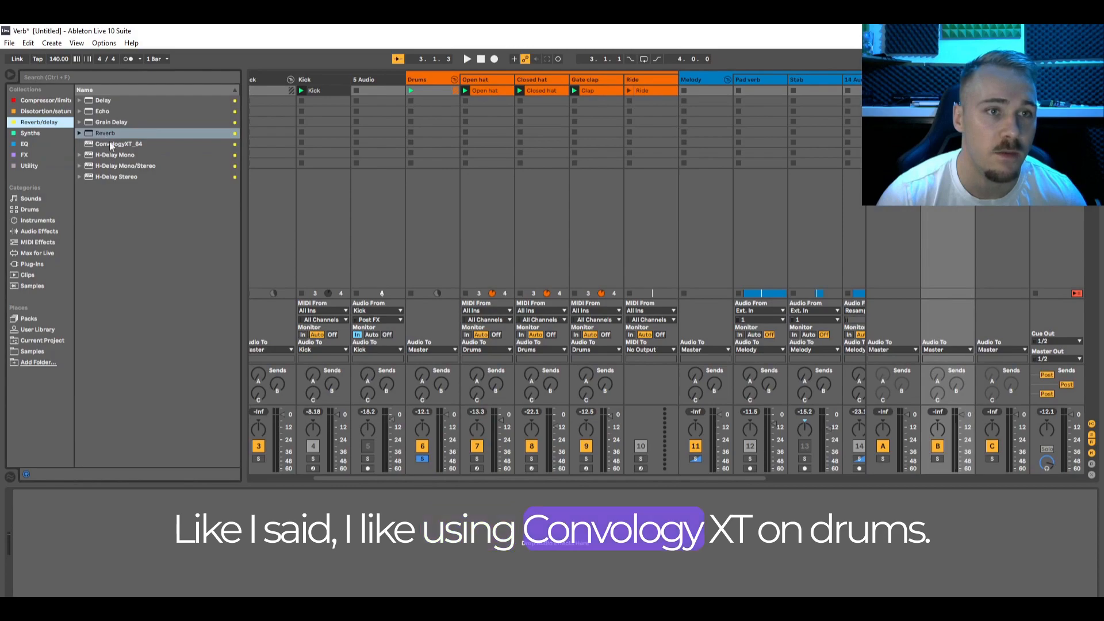
{"action": "double_click", "coordinate": [109, 144]}
{"action": "left_click_drag", "start_coordinate": [769, 68], "coordinate": [141, 69]}
{"action": "left_click_drag", "start_coordinate": [351, 352], "coordinate": [357, 343]}
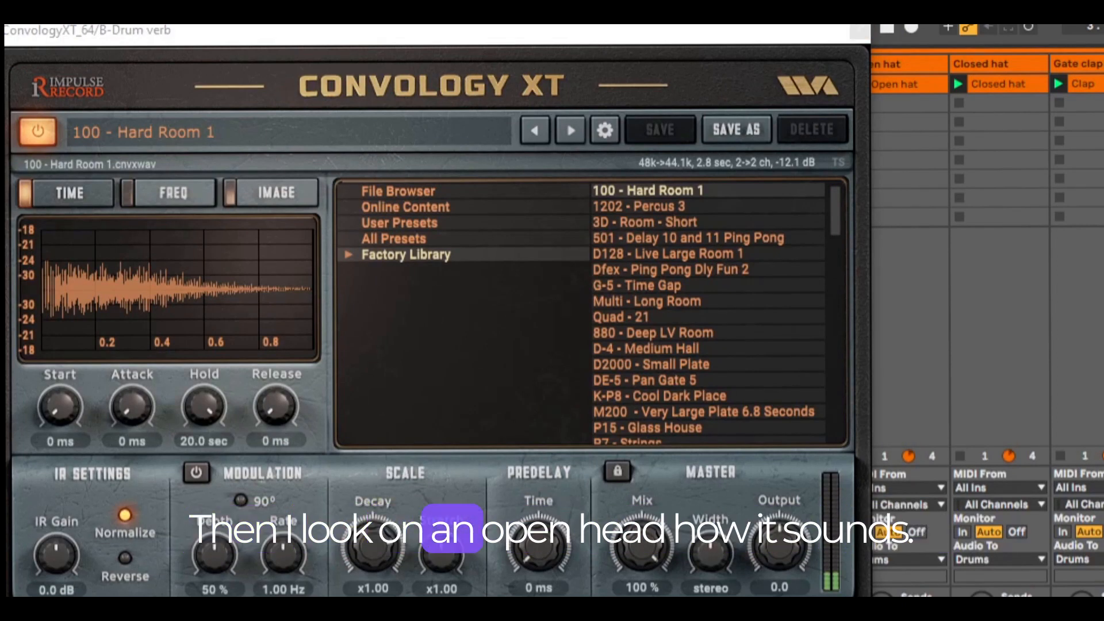
Load the 3D - Room - Short preset in Convology XT, with a 12 ms attack and a 4 ms predelay
{"action": "left_click", "coordinate": [673, 223]}
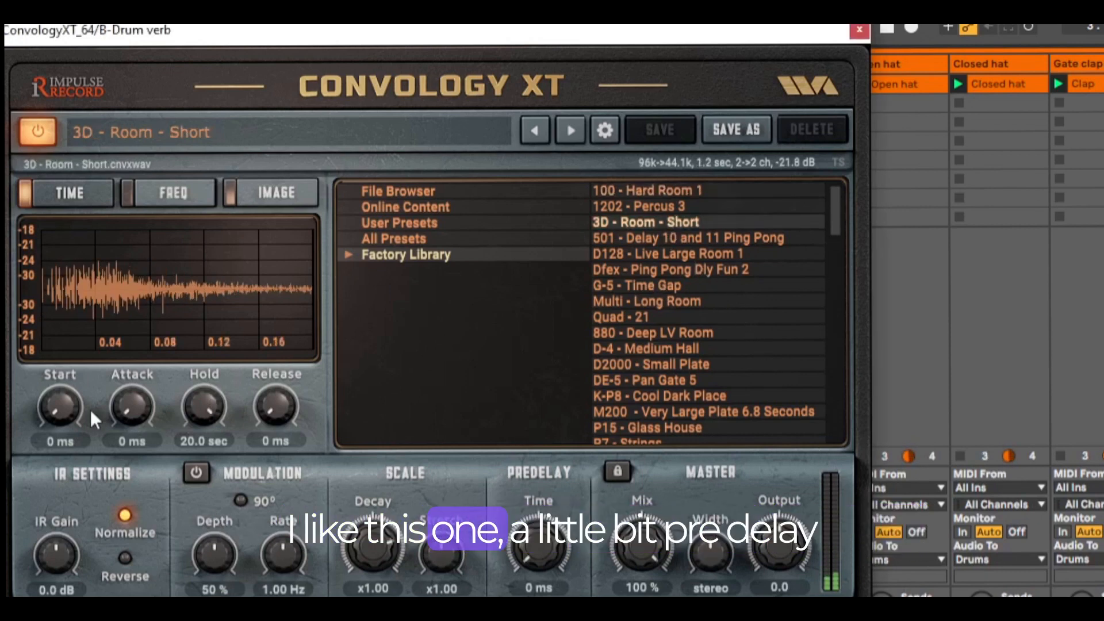
{"action": "scroll", "coordinate": [131, 406], "scroll_direction": "up", "scroll_amount": 3}
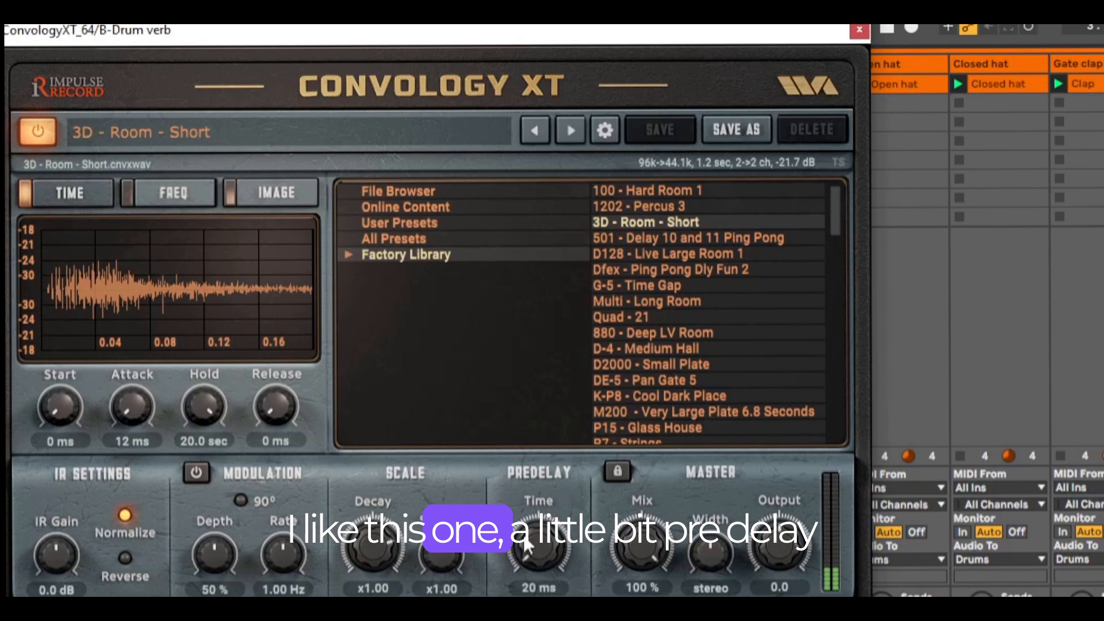
{"action": "scroll", "coordinate": [523, 541], "scroll_direction": "up", "scroll_amount": 2}
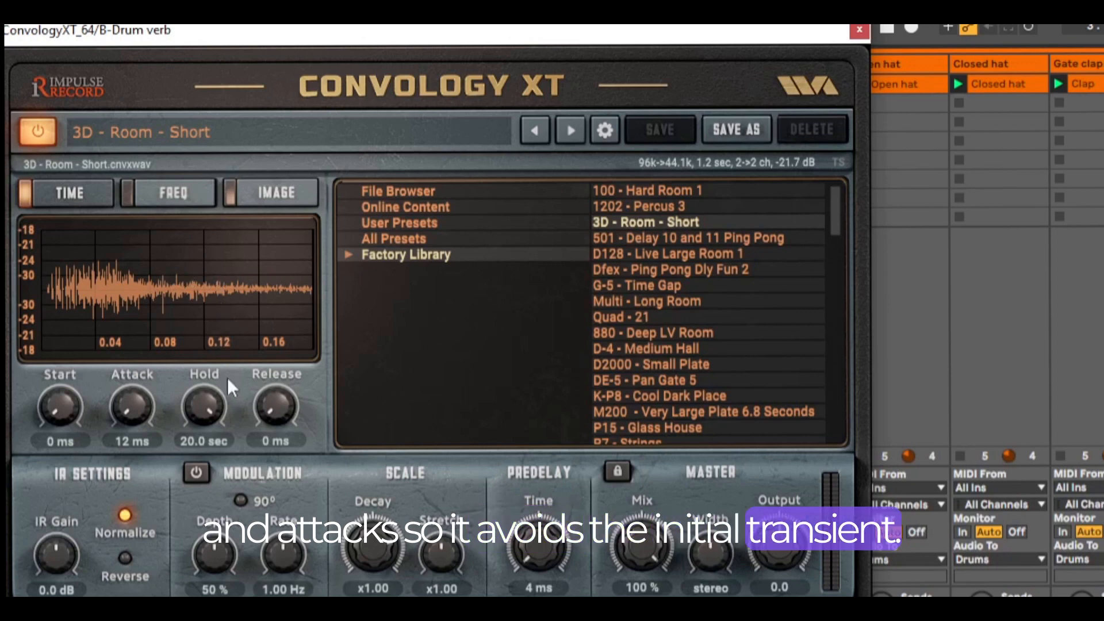
Shorten the room reverb to a 0.2 sec hold and 208 ms release, narrow its width to 90%, and close the plug-in window
{"action": "left_click_drag", "start_coordinate": [195, 401], "coordinate": [167, 581]}
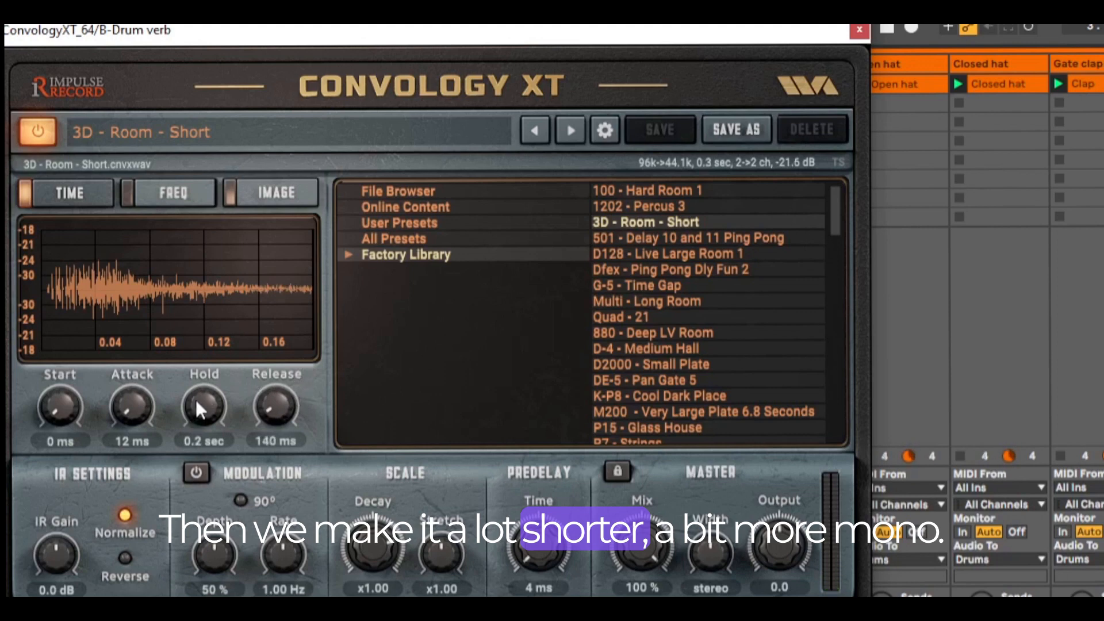
{"action": "left_click_drag", "start_coordinate": [271, 402], "coordinate": [286, 378]}
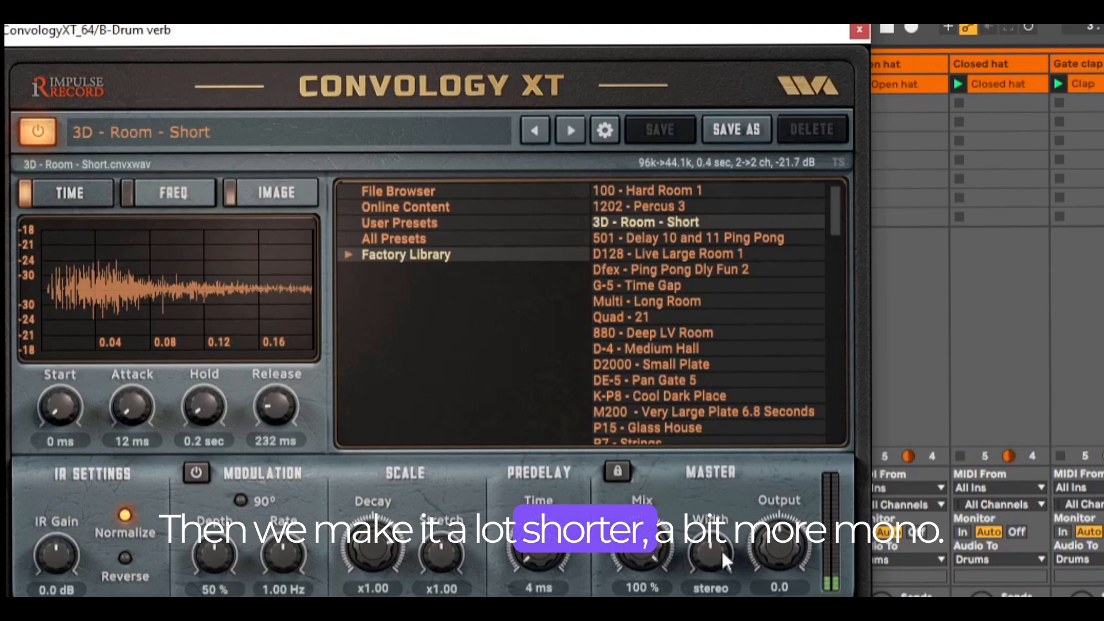
{"action": "left_click_drag", "start_coordinate": [721, 550], "coordinate": [686, 571]}
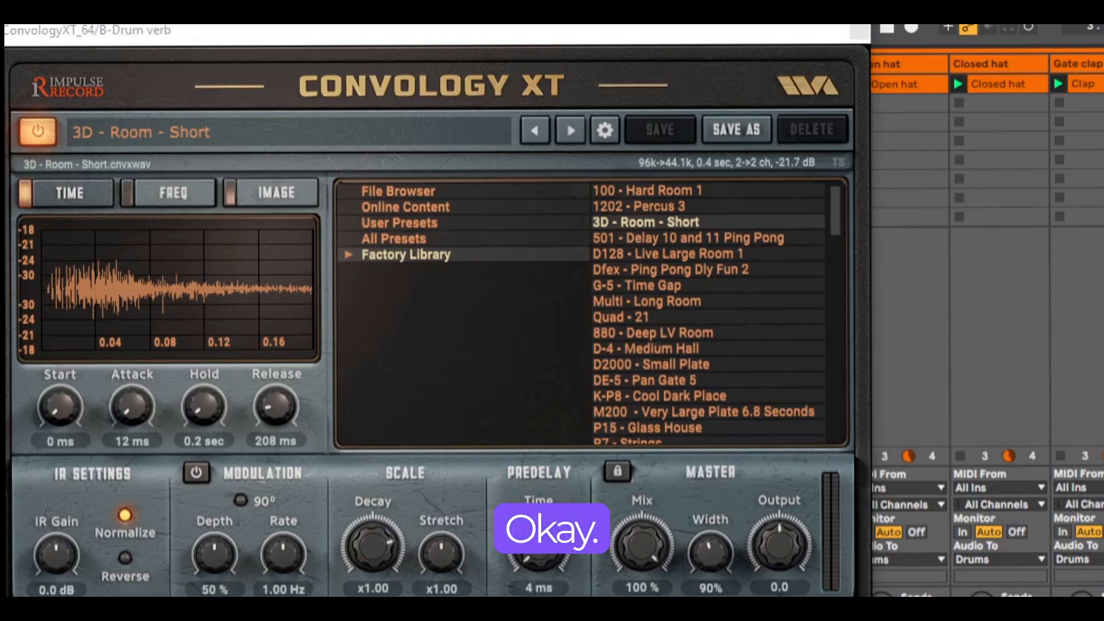
{"action": "left_click", "coordinate": [859, 30]}
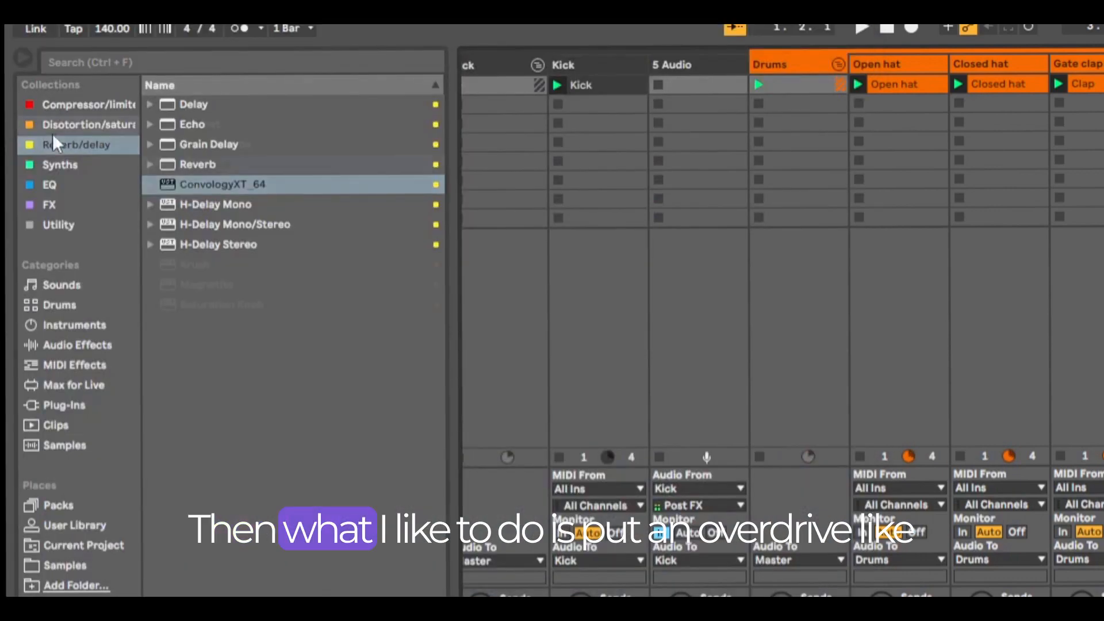
Add an Overdrive after Convology on the drum return, with 38% drive, 61% tone, 70% dynamics, and 27% dry/wet
{"action": "left_click", "coordinate": [63, 124]}
{"action": "left_click", "coordinate": [220, 165]}
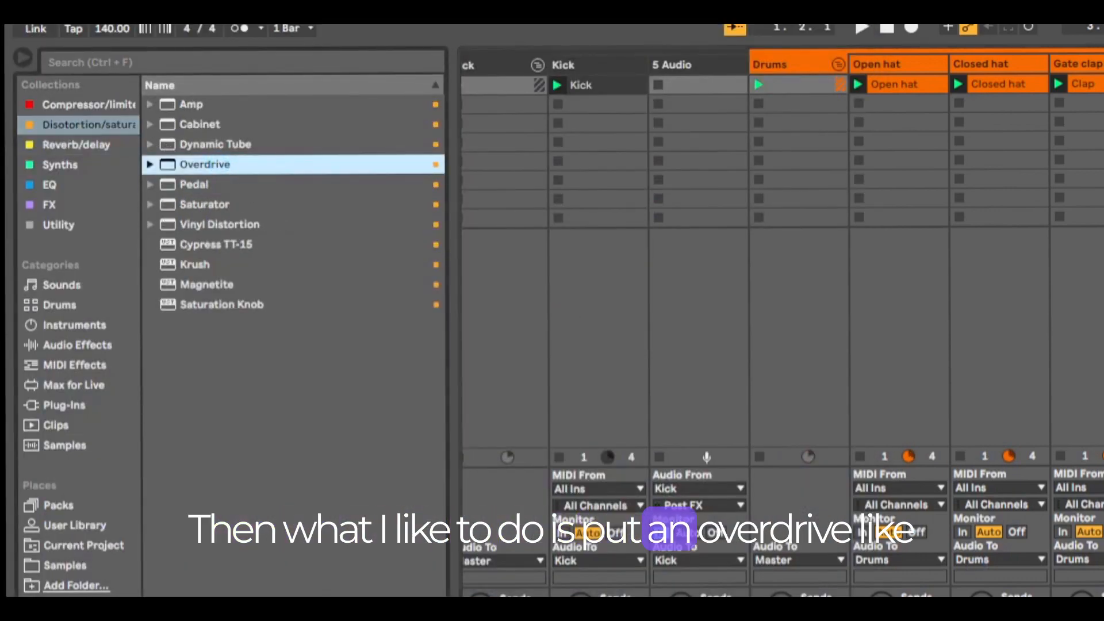
{"action": "left_click_drag", "start_coordinate": [219, 164], "coordinate": [632, 592]}
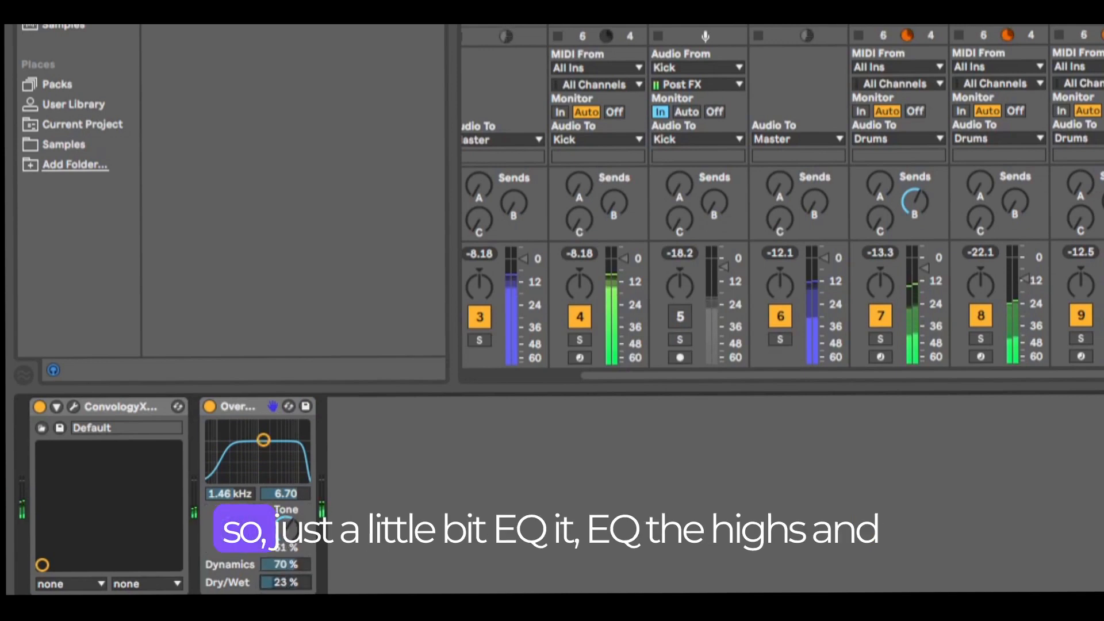
Add an EQ Eight after the Overdrive, lower its high cut, and raise its low cut to 261 Hz
{"action": "key", "text": "Return"}
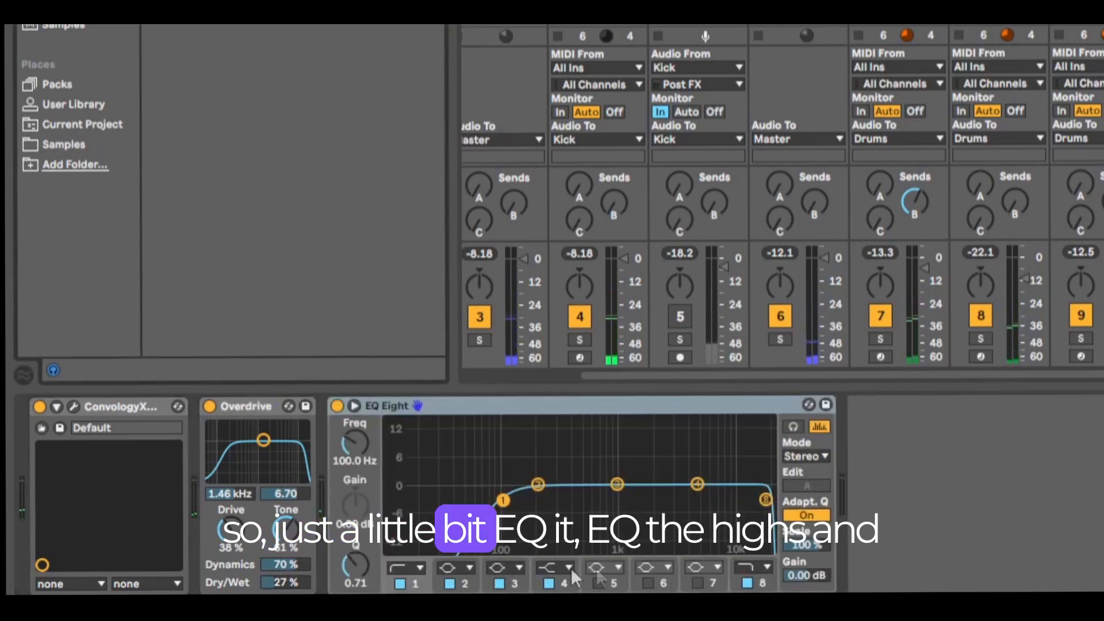
{"action": "left_click_drag", "start_coordinate": [766, 499], "coordinate": [749, 500]}
{"action": "left_click_drag", "start_coordinate": [504, 500], "coordinate": [550, 496]}
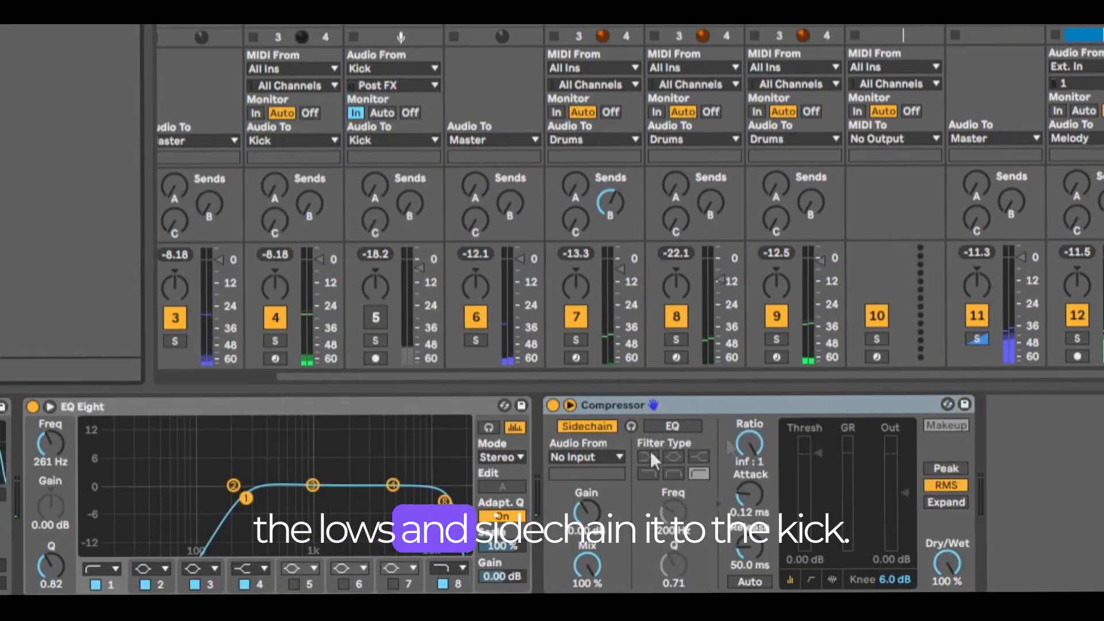
Sidechain a Compressor on the drum return from the Kick's Post FX signal and lower its threshold
{"action": "left_click", "coordinate": [586, 456]}
{"action": "left_click", "coordinate": [593, 184]}
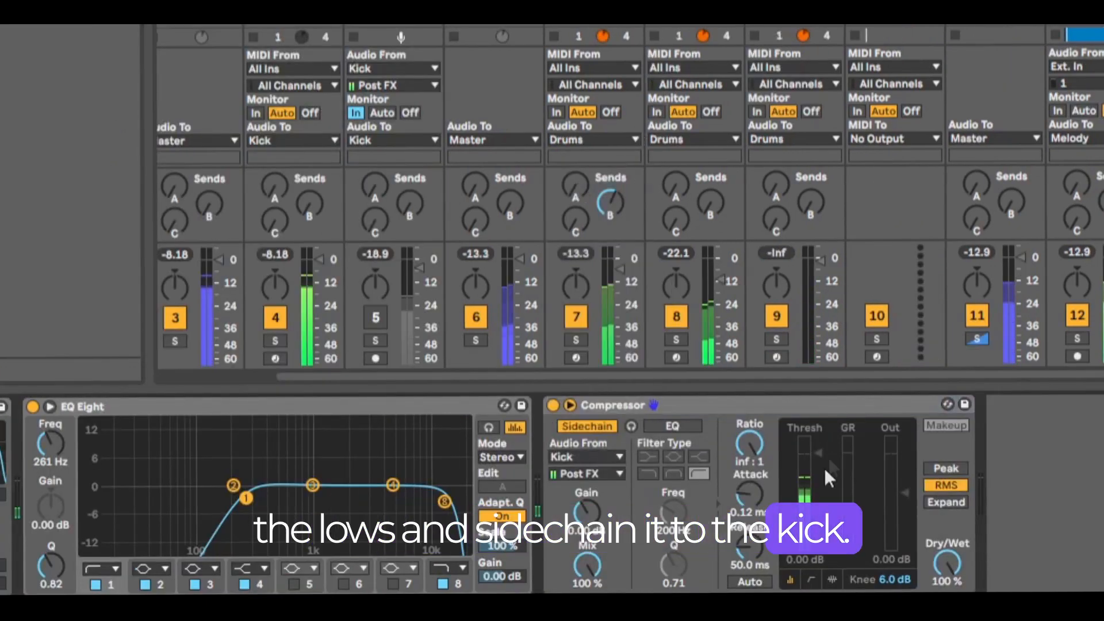
{"action": "left_click_drag", "start_coordinate": [822, 463], "coordinate": [818, 503]}
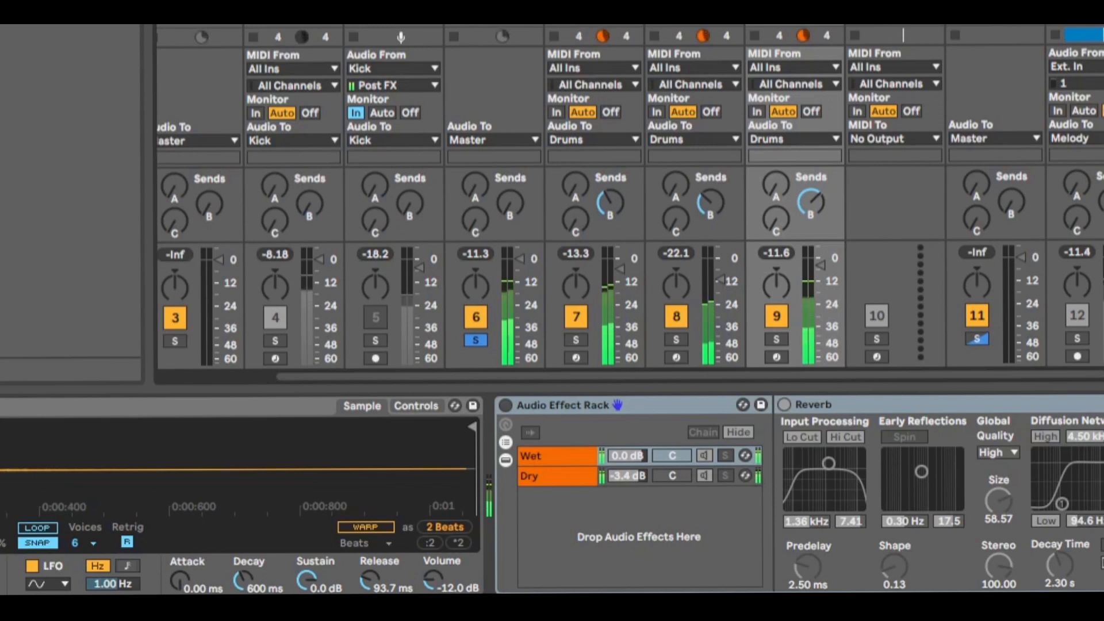
{"action": "key", "text": "Tab"}
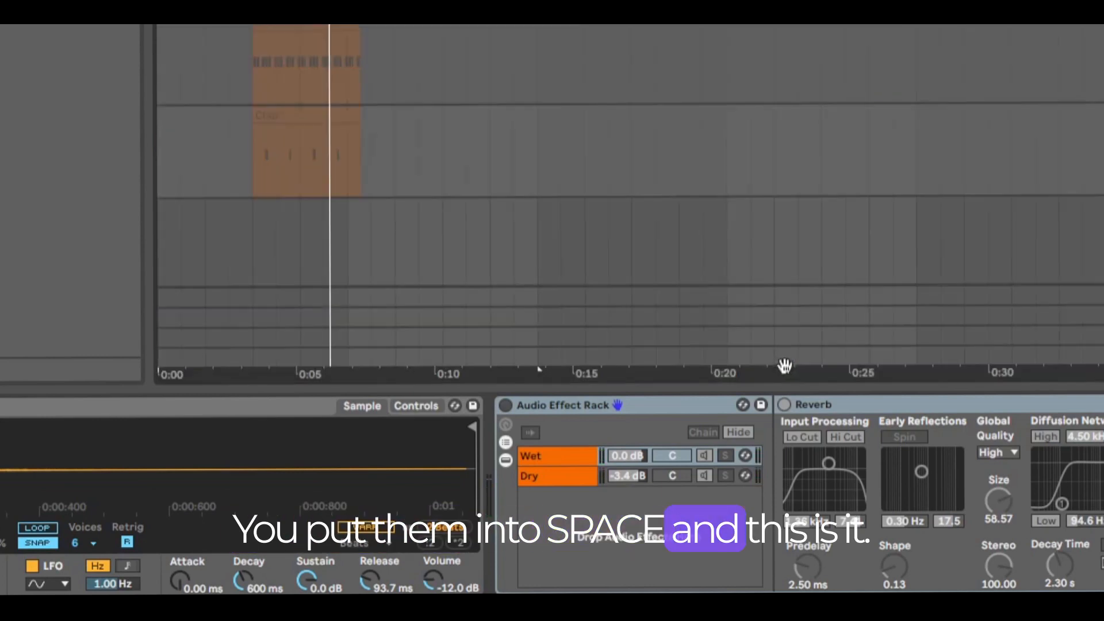
{"action": "scroll", "coordinate": [595, 161], "scroll_direction": "down", "scroll_amount": 10}
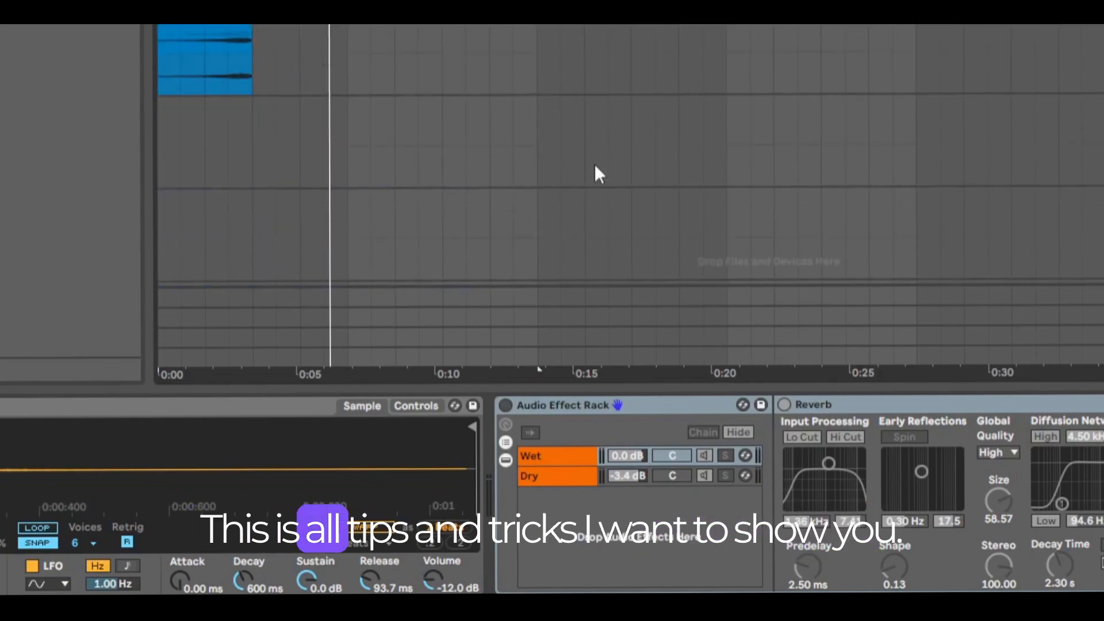
{"action": "scroll", "coordinate": [774, 189], "scroll_direction": "up", "scroll_amount": 5}
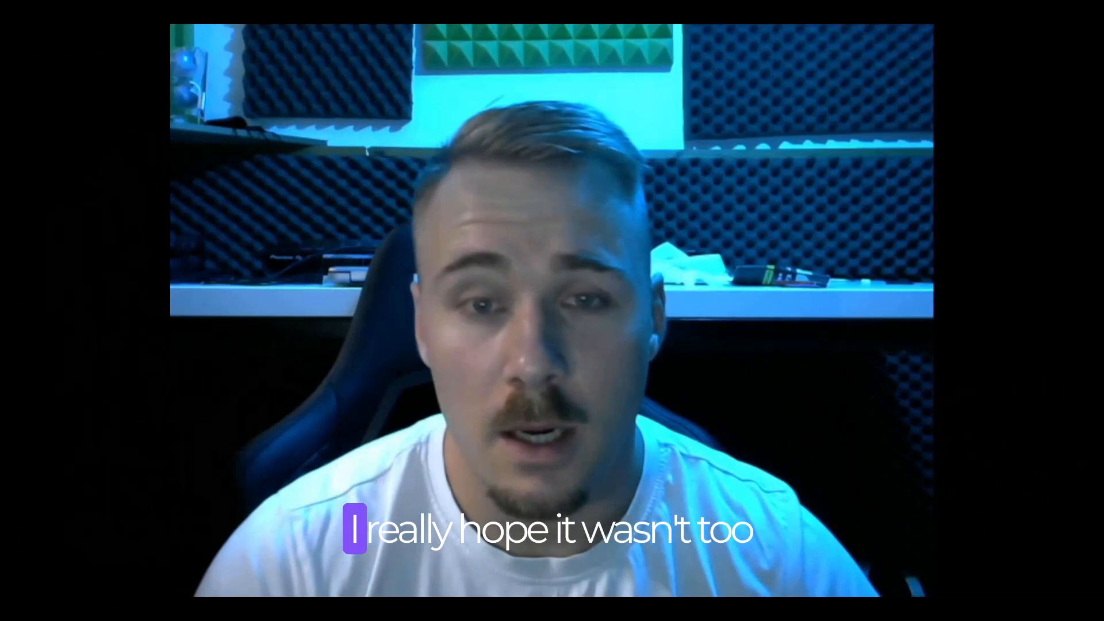